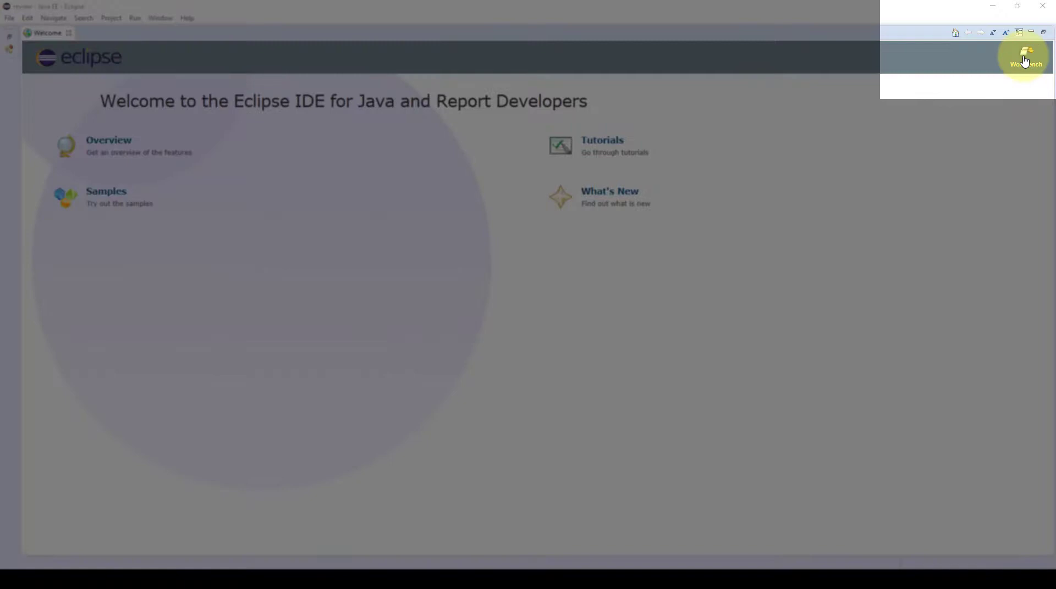
# - Close the Welcome page to reach the empty Java EE workbench
pyautogui.click(1024, 58)
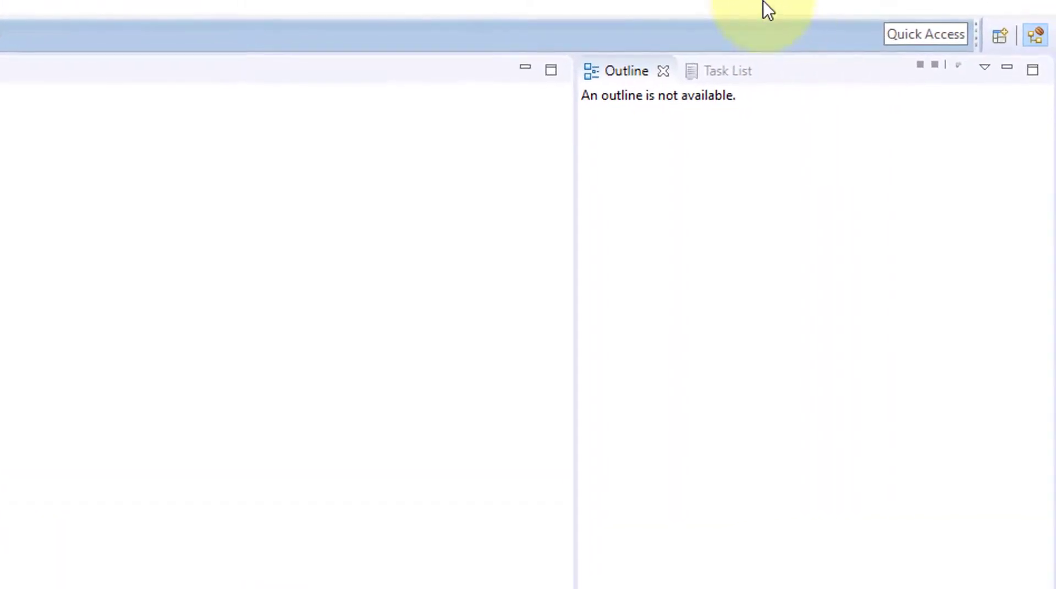
# - Choose Report Design from the perspective list and confirm the switch
pyautogui.click(996, 36)
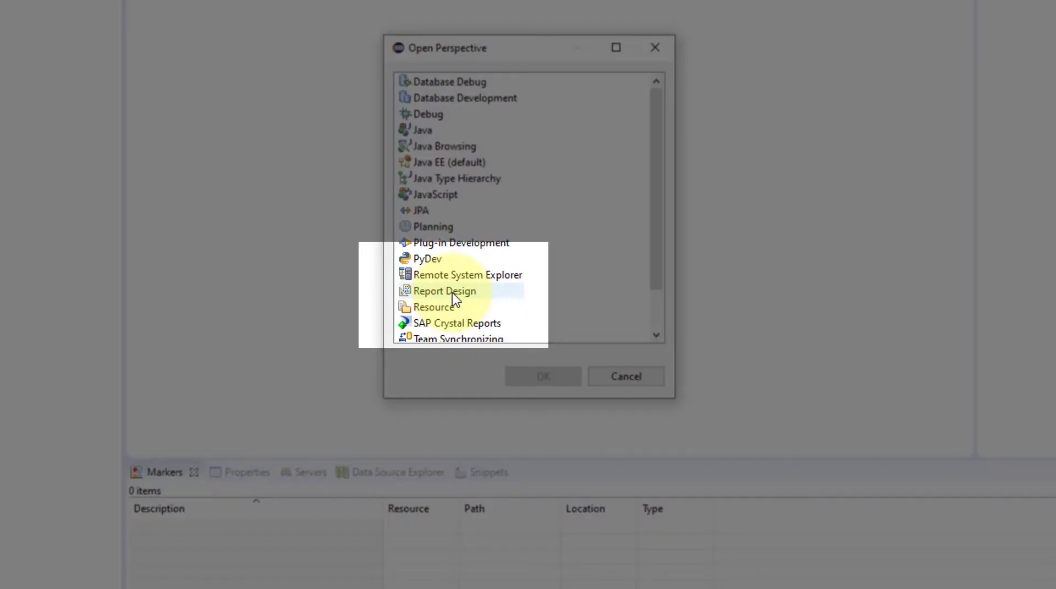
pyautogui.click(452, 292)
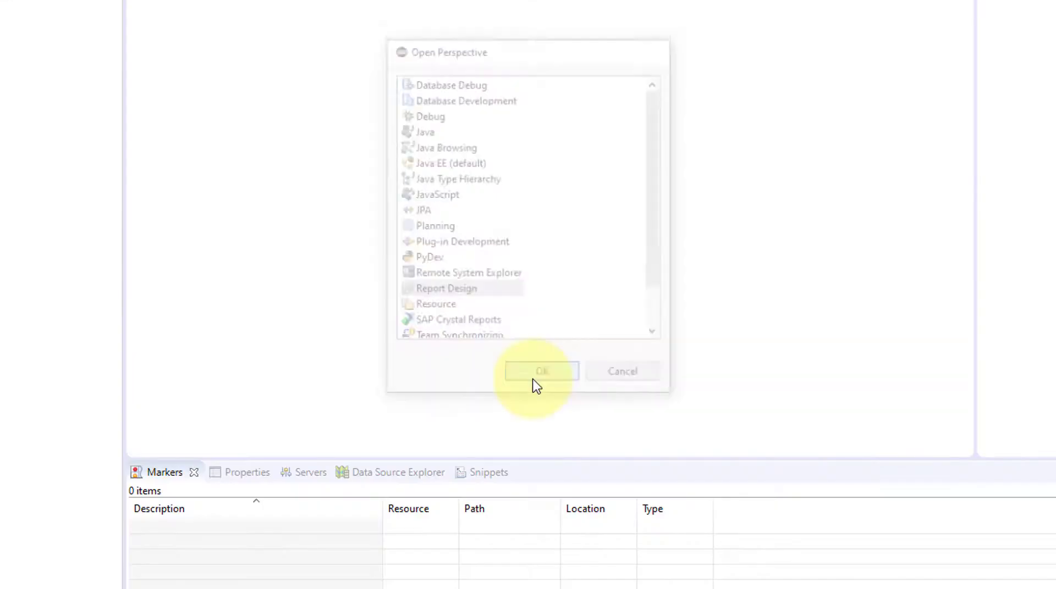
pyautogui.click(541, 377)
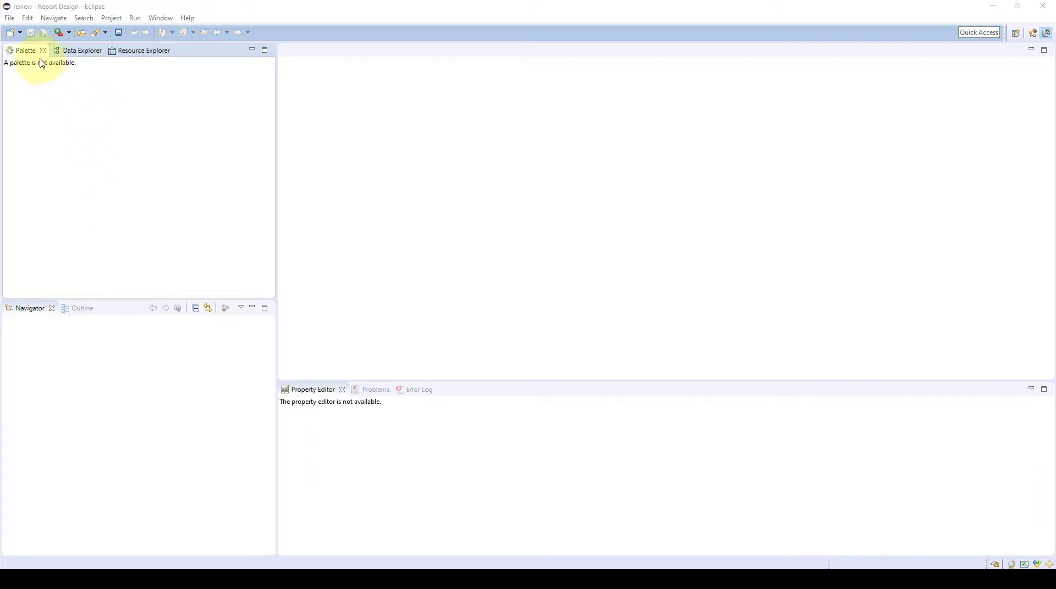
# - Create a new BIRT Report Project named 'Test' from the Navigator
pyautogui.click(44, 336)
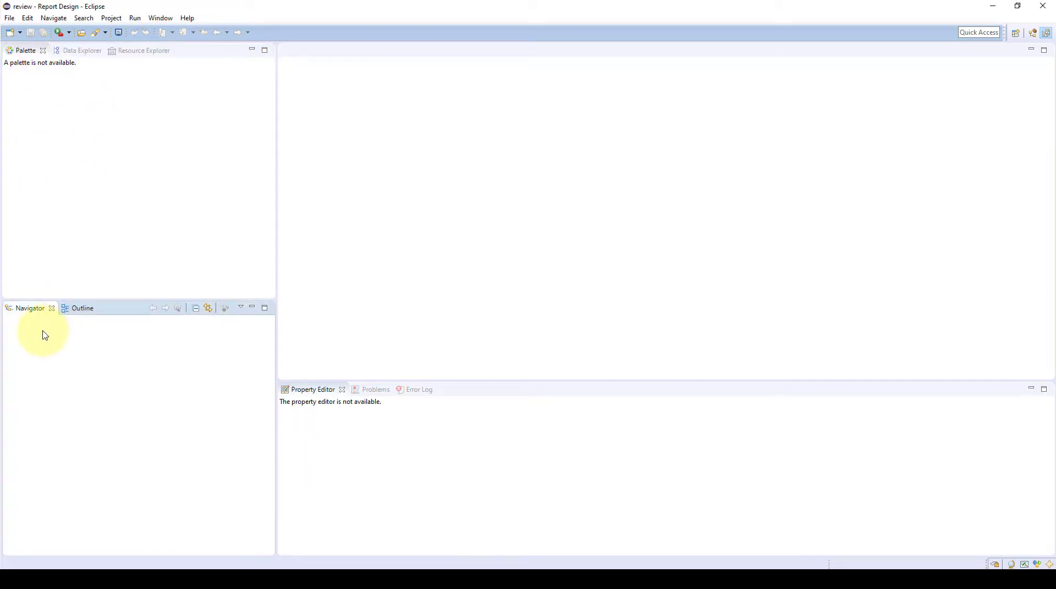
pyautogui.rightClick(44, 336)
pyautogui.moveTo(91, 338)
pyautogui.click(140, 339)
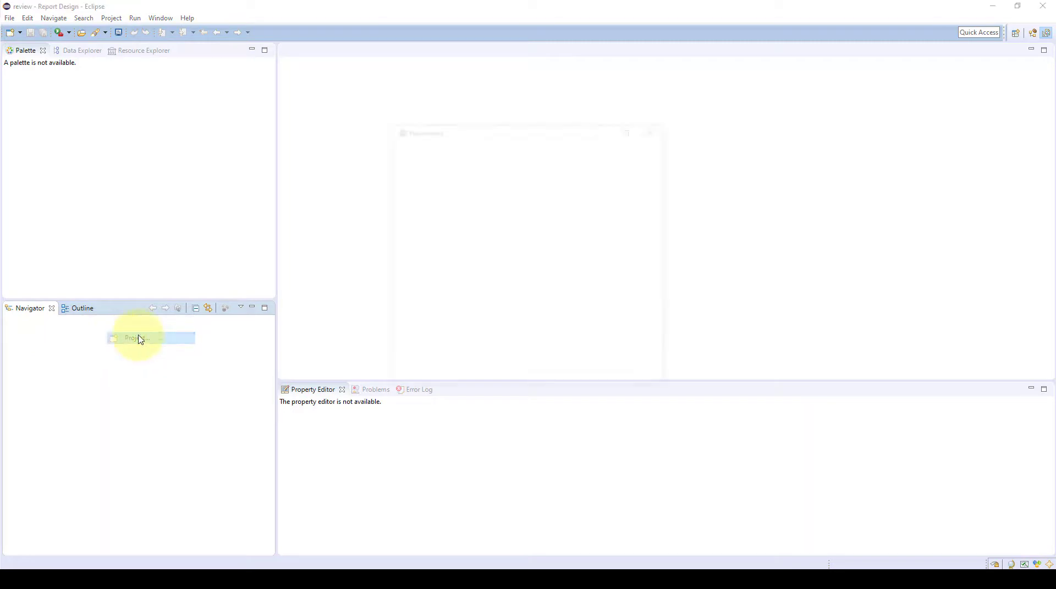
pyautogui.click(401, 221)
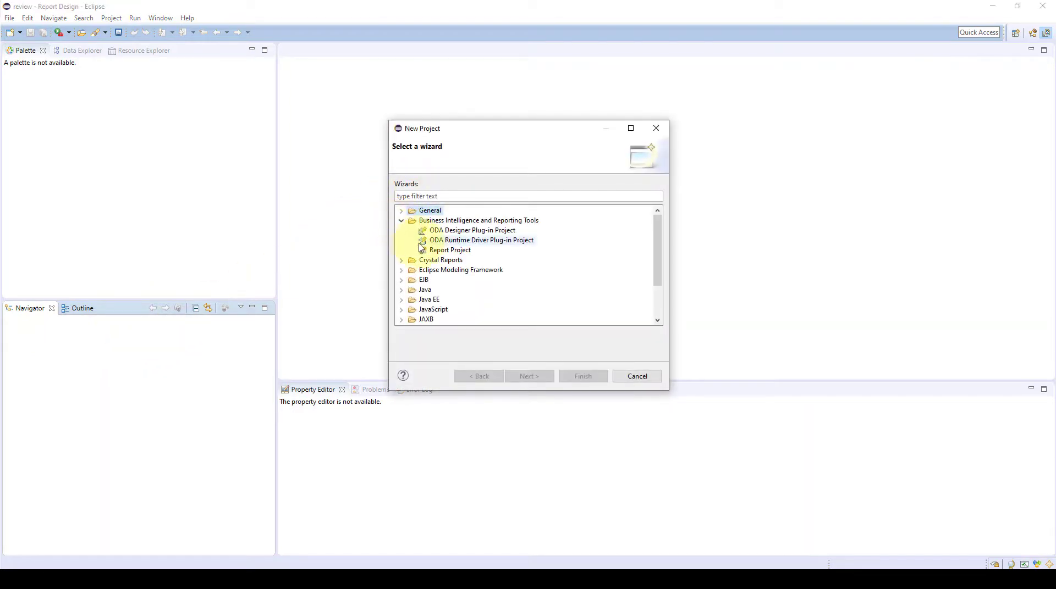
pyautogui.click(443, 250)
pyautogui.click(542, 377)
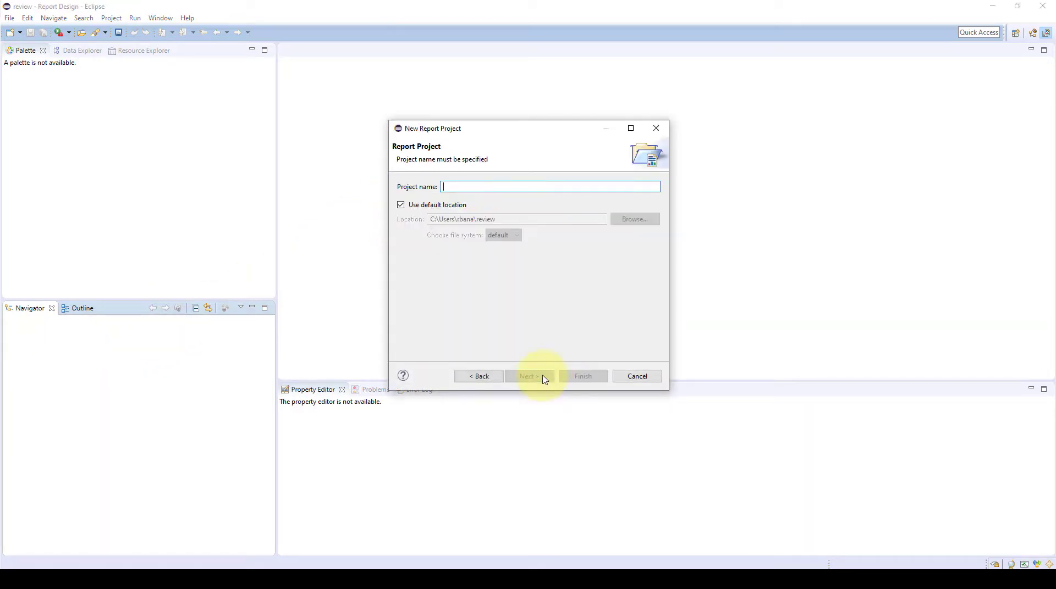
pyautogui.write('Test')
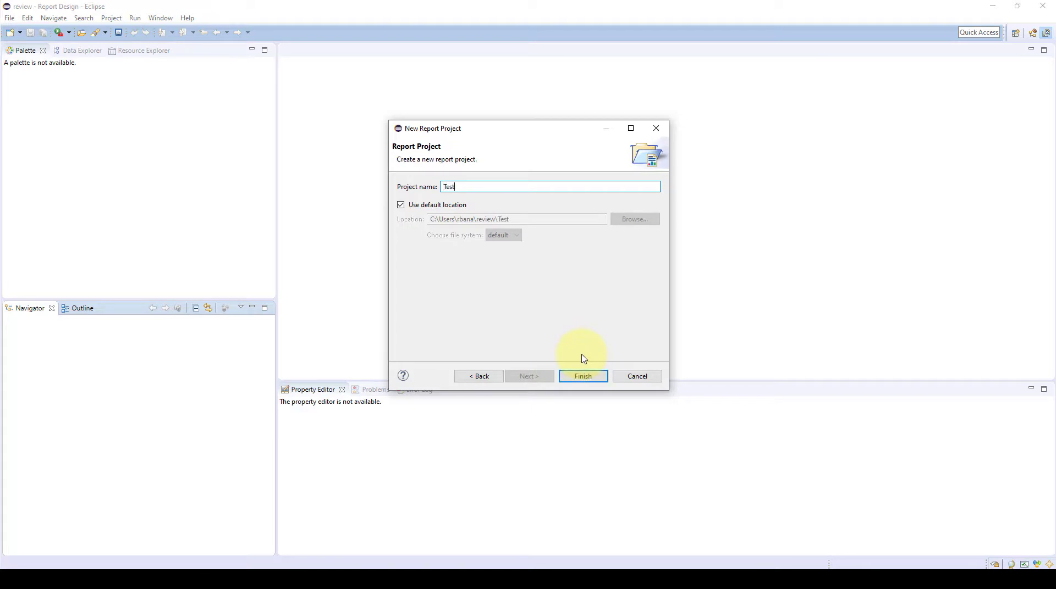
pyautogui.click(593, 376)
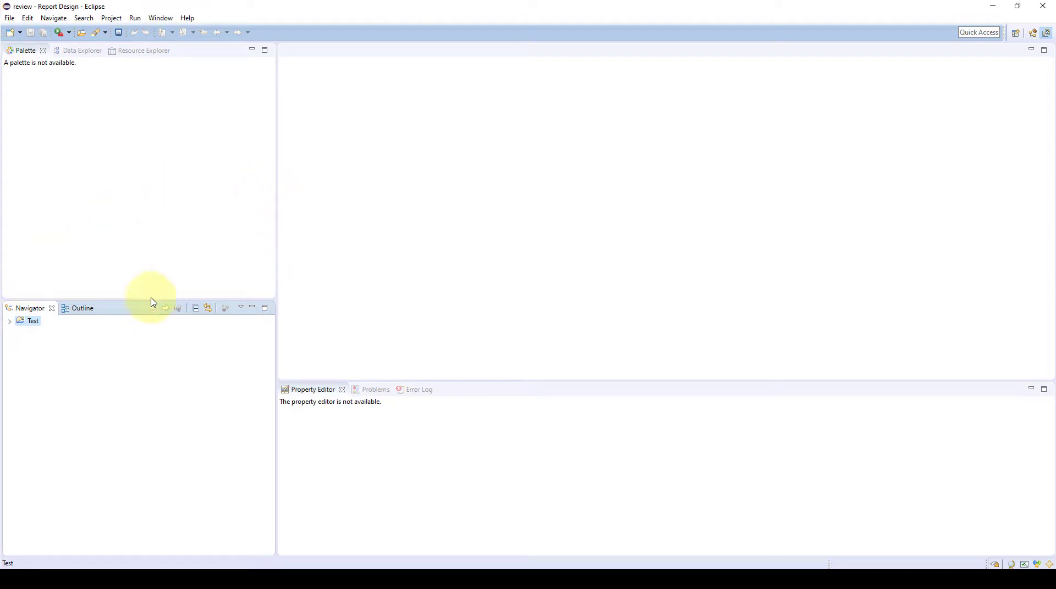
# - Expand Test to show its .project file, glancing at Outline before returning to Navigator
pyautogui.click(9, 323)
pyautogui.click(10, 322)
pyautogui.click(10, 323)
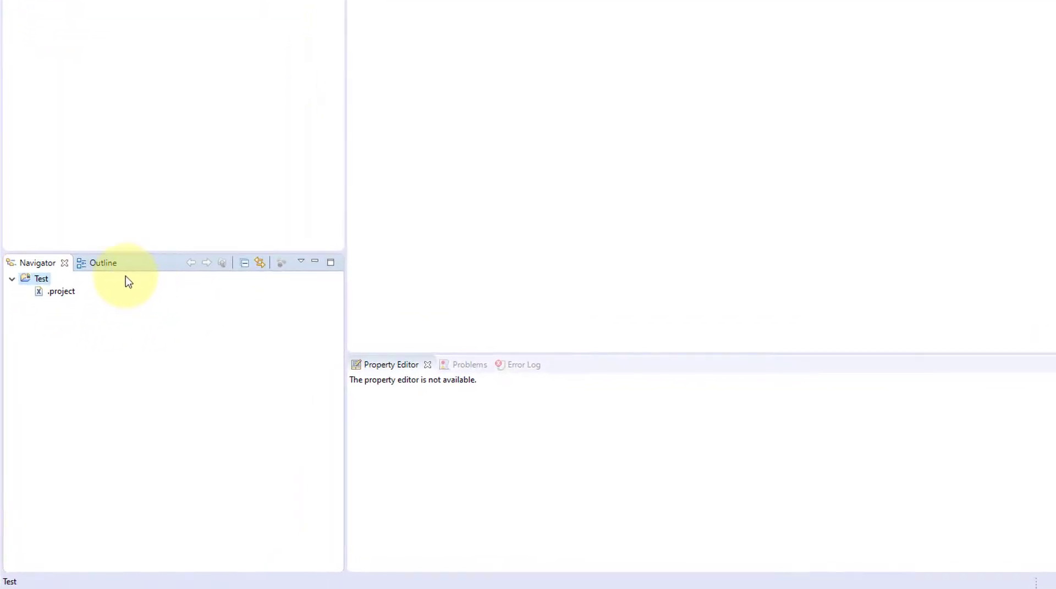
pyautogui.click(106, 264)
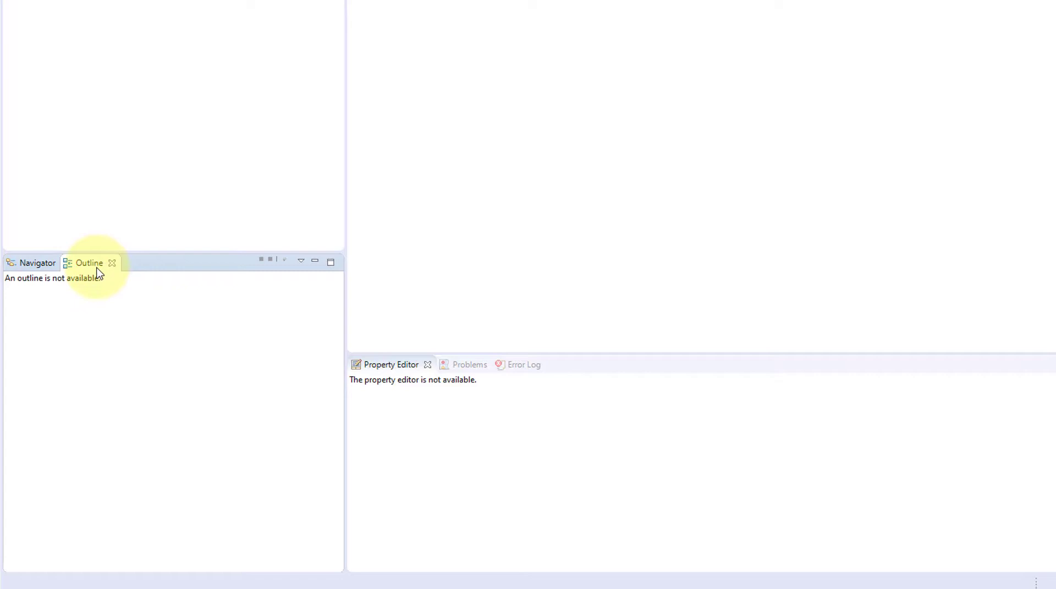
pyautogui.click(34, 269)
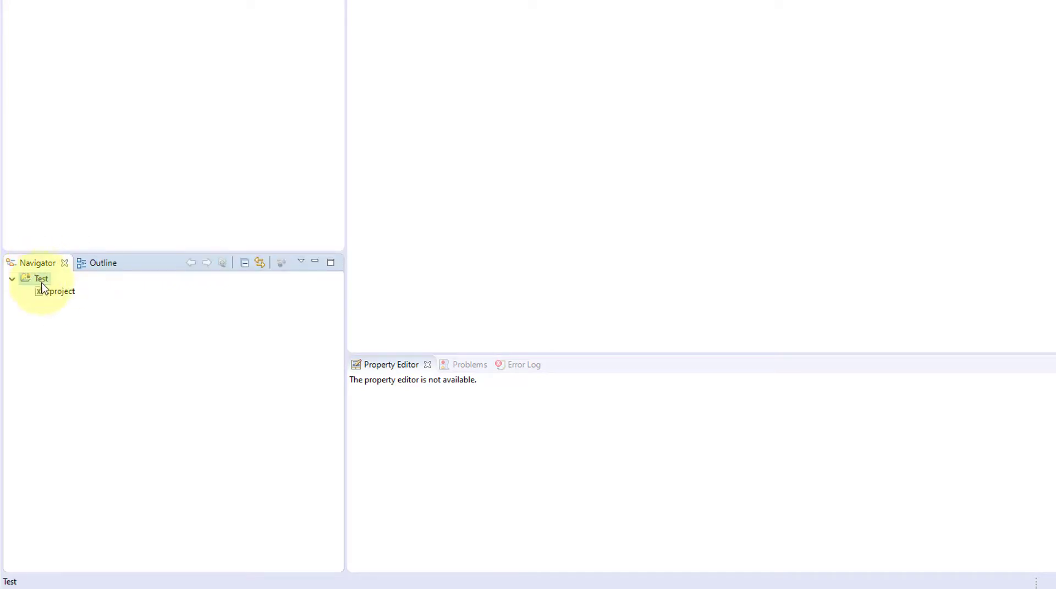
# - Add new_report.rptdesign to Test with the default name, then select it and view its outline
pyautogui.rightClick(37, 270)
pyautogui.click(39, 283)
pyautogui.rightClick(40, 280)
pyautogui.moveTo(220, 182)
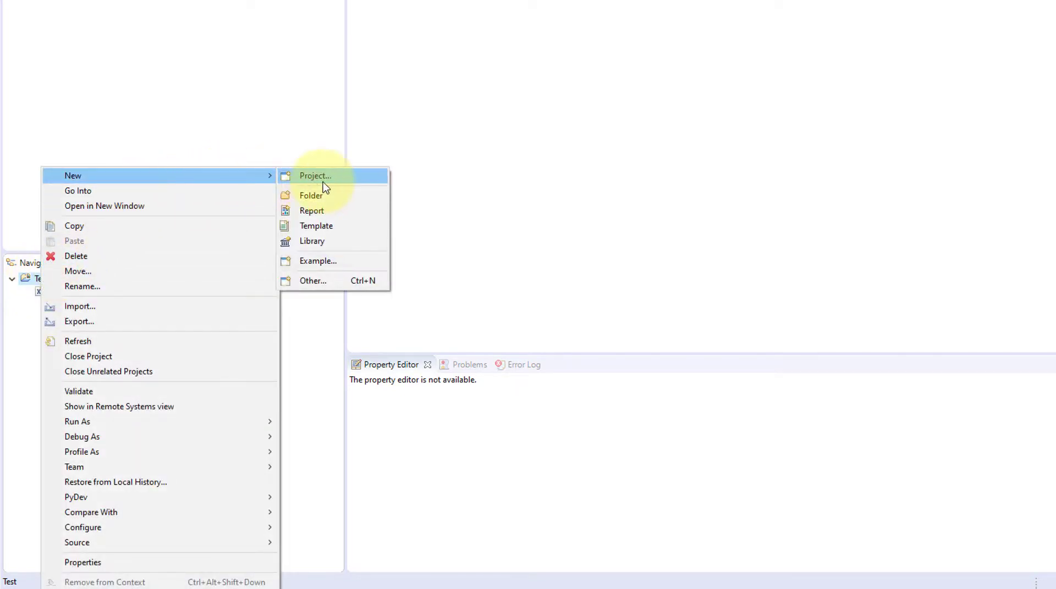
pyautogui.click(325, 211)
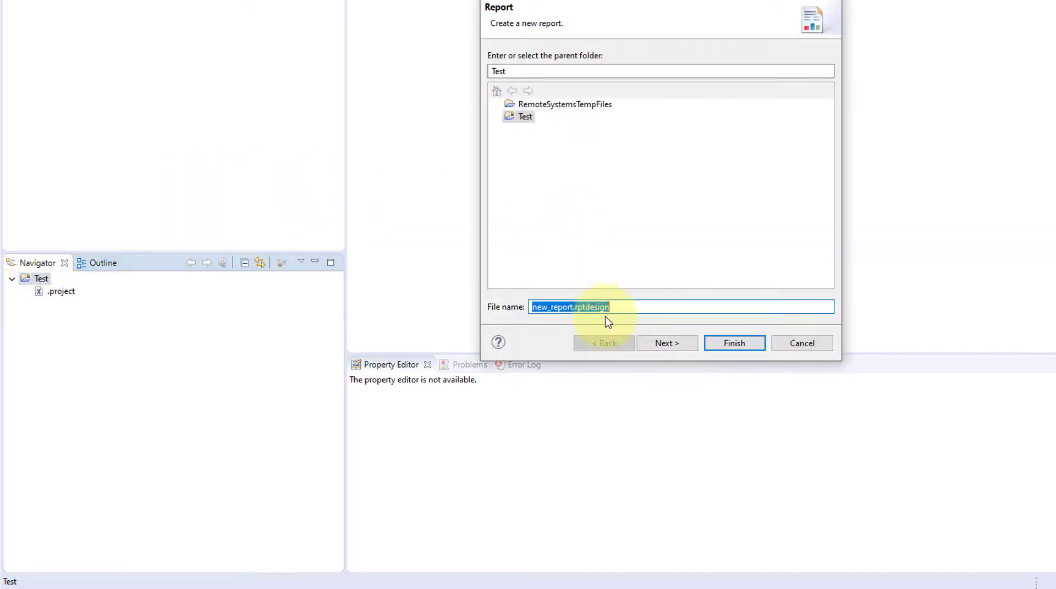
pyautogui.click(726, 342)
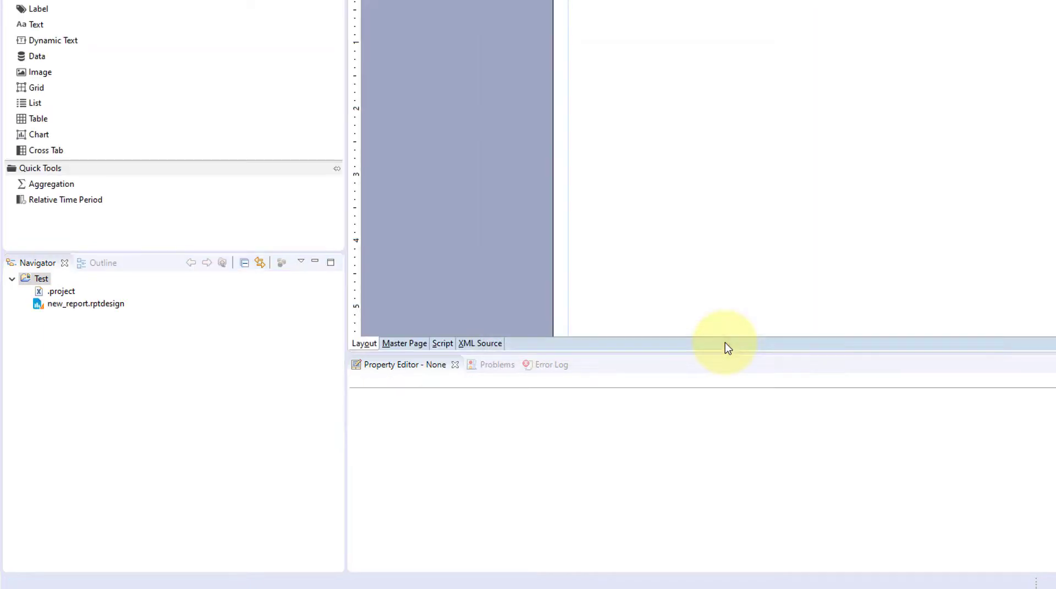
pyautogui.click(77, 305)
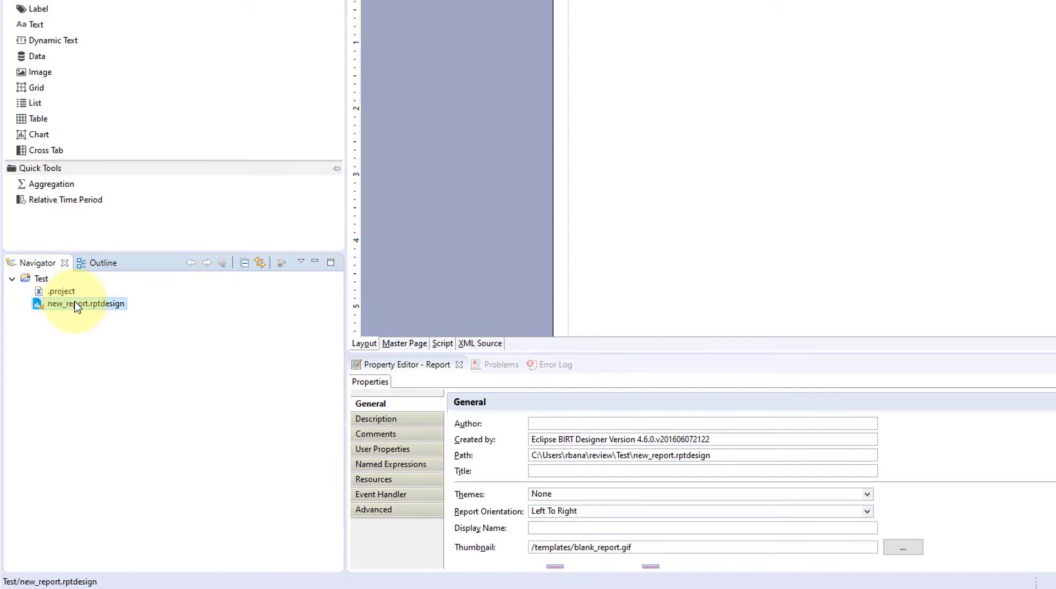
pyautogui.click(89, 264)
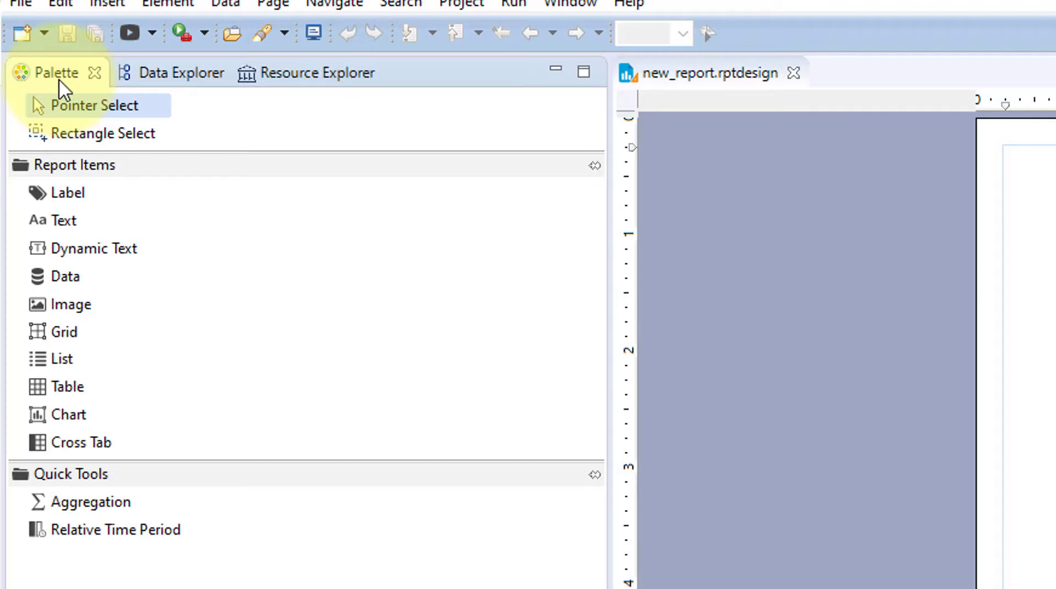
# - View the Data Explorer, then bring the Resource Explorer's shared resources into the left panel
pyautogui.click(155, 75)
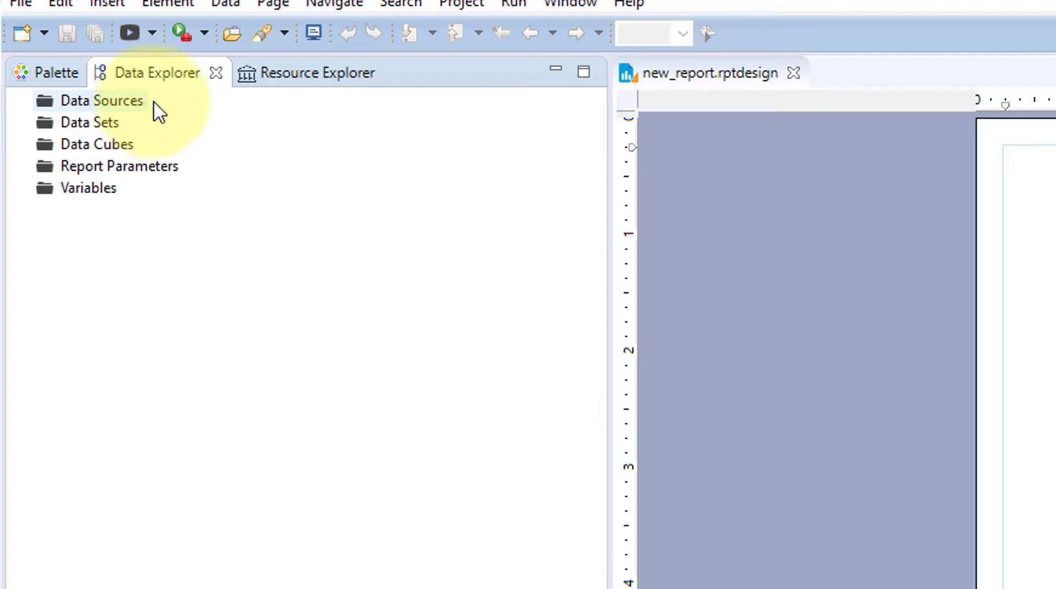
pyautogui.click(290, 83)
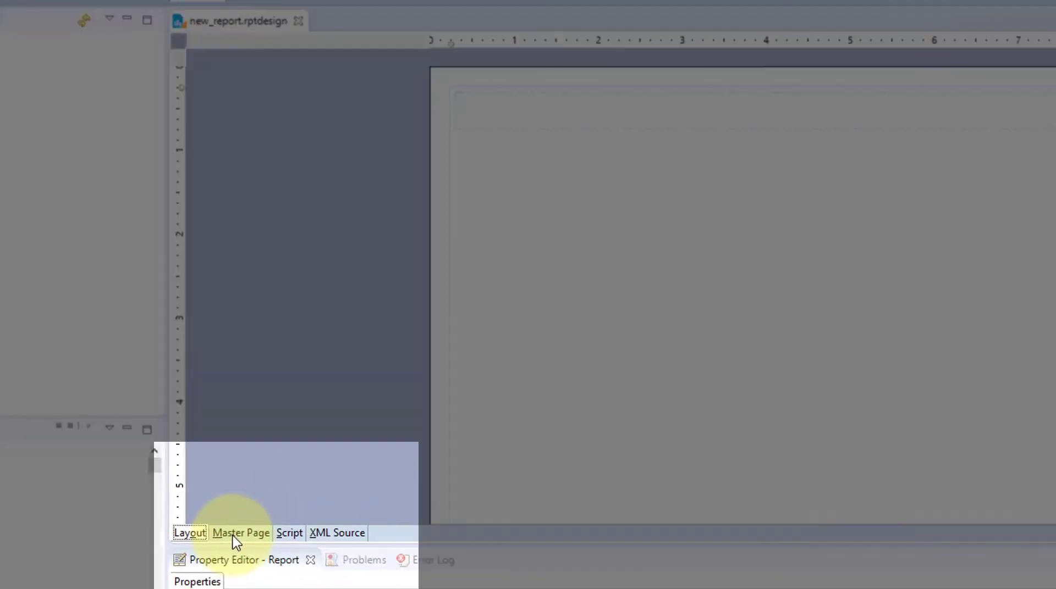
pyautogui.click(377, 442)
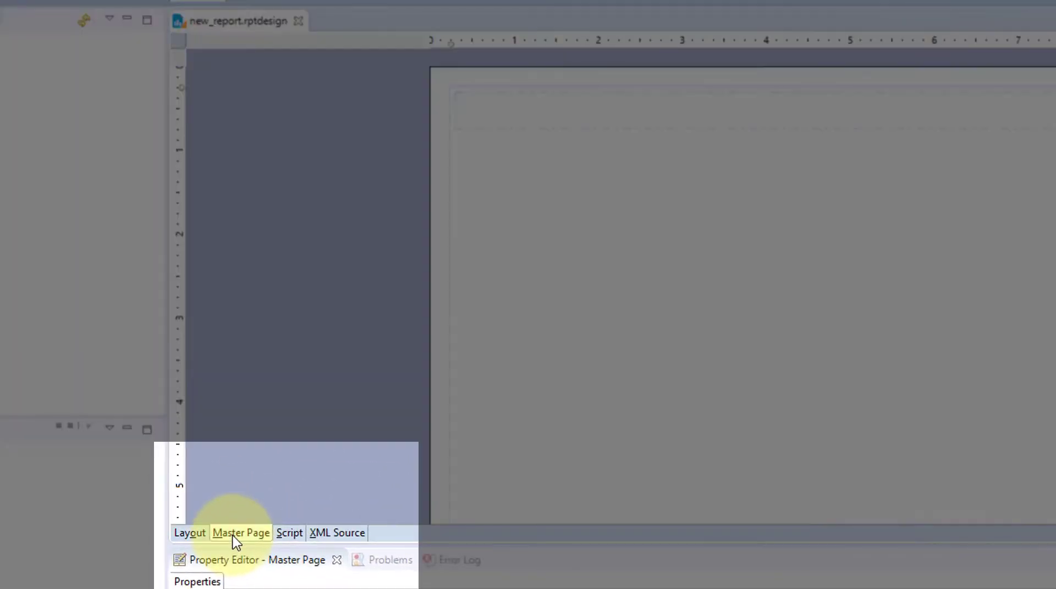
pyautogui.click(289, 534)
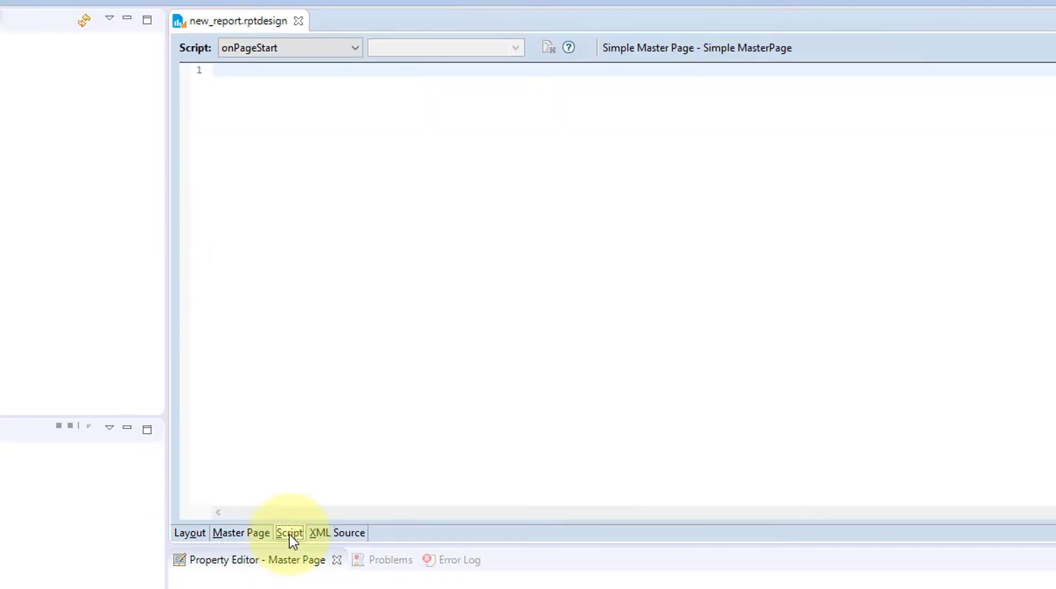
pyautogui.click(345, 536)
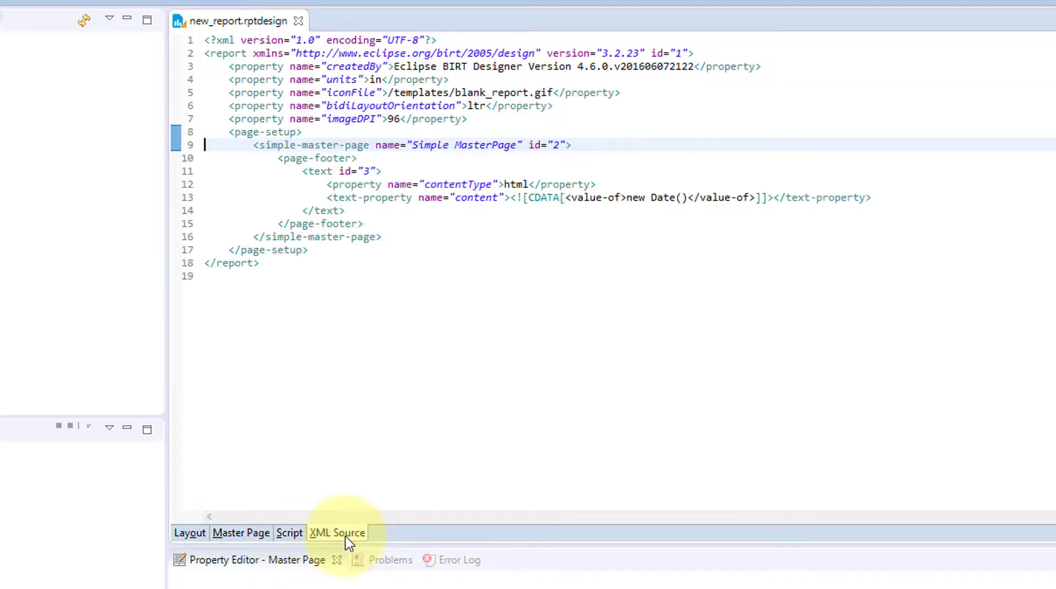
pyautogui.click(189, 534)
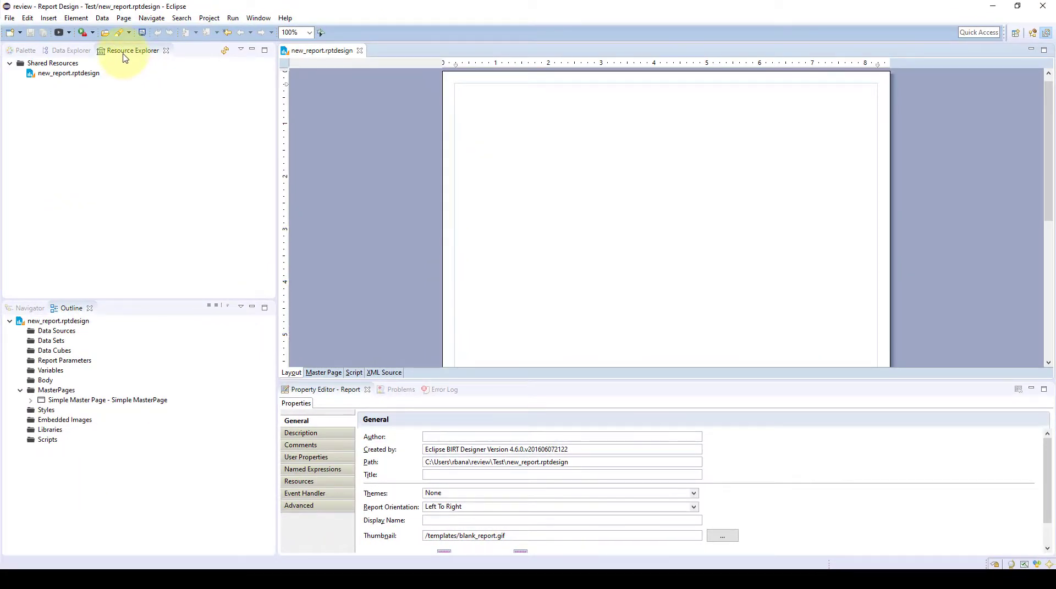
# - Put Resource Explorer back beside Data Explorer and dock the Palette right of the editor
pyautogui.click(728, 107)
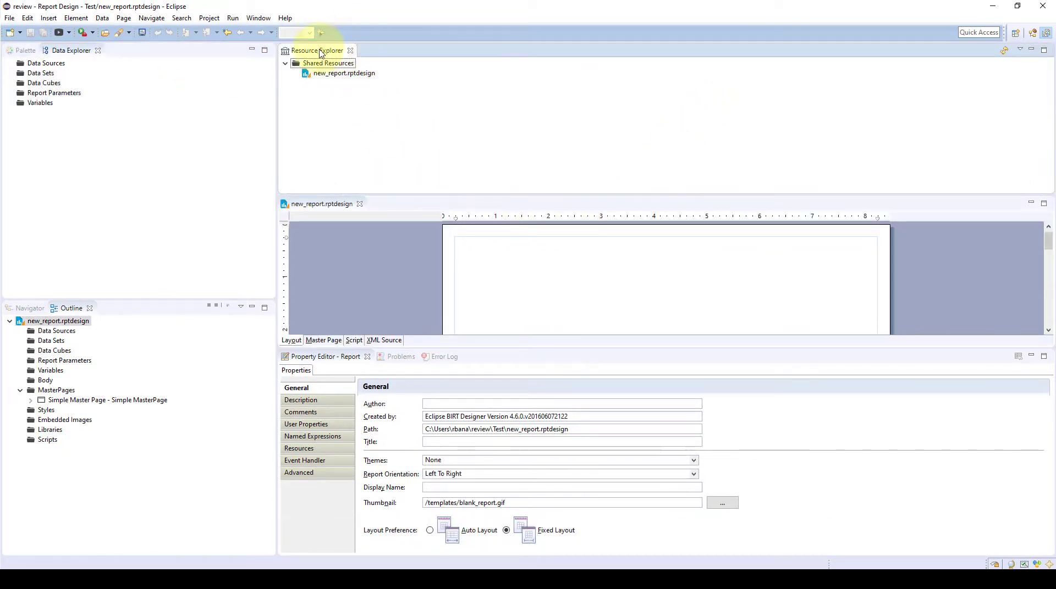
pyautogui.moveTo(319, 52); pyautogui.dragTo(193, 53)
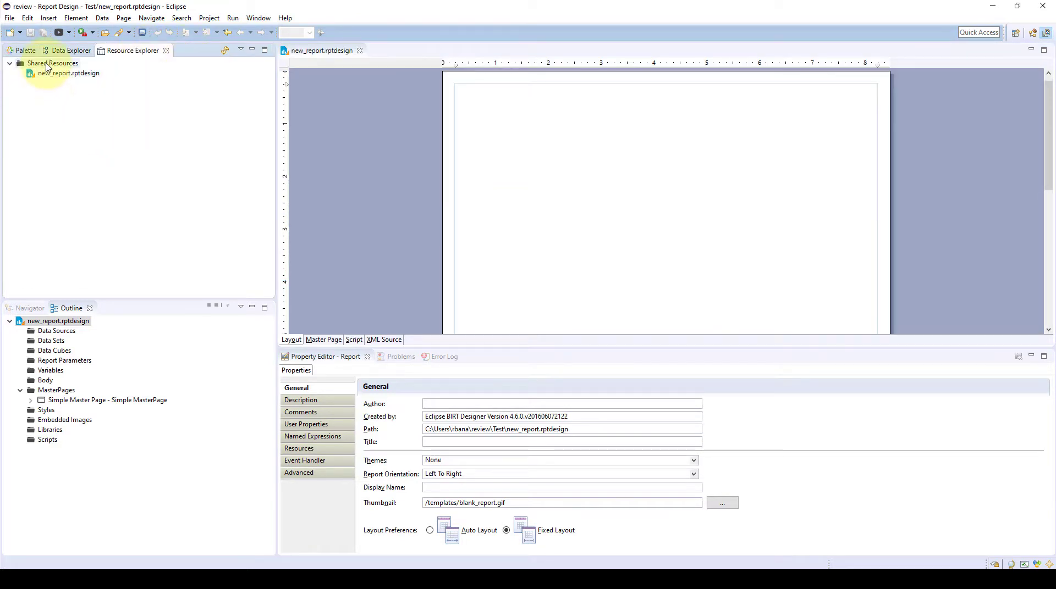
pyautogui.click(22, 50)
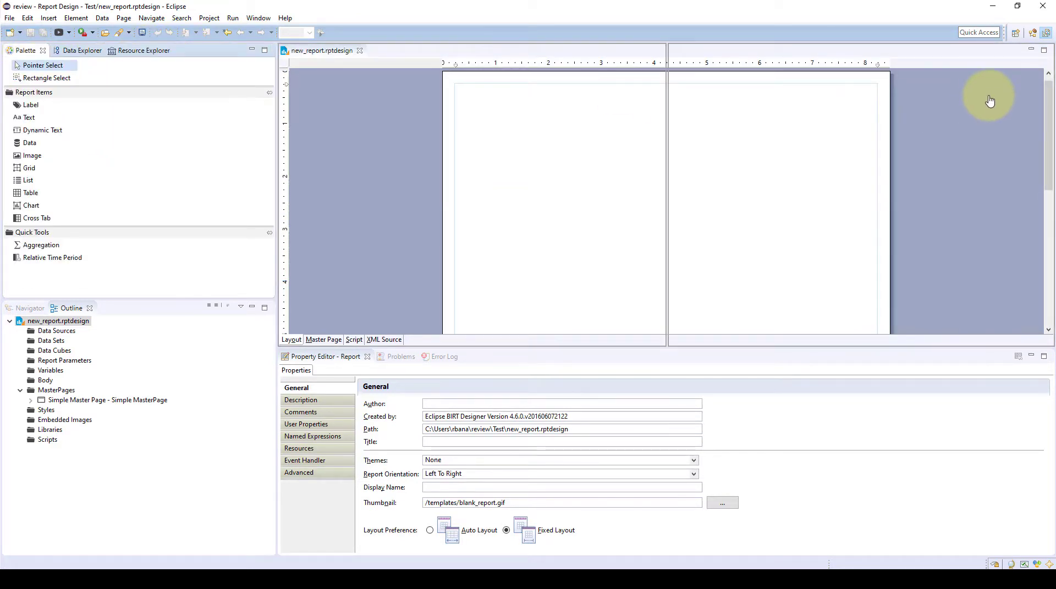
pyautogui.moveTo(993, 101); pyautogui.dragTo(896, 130)
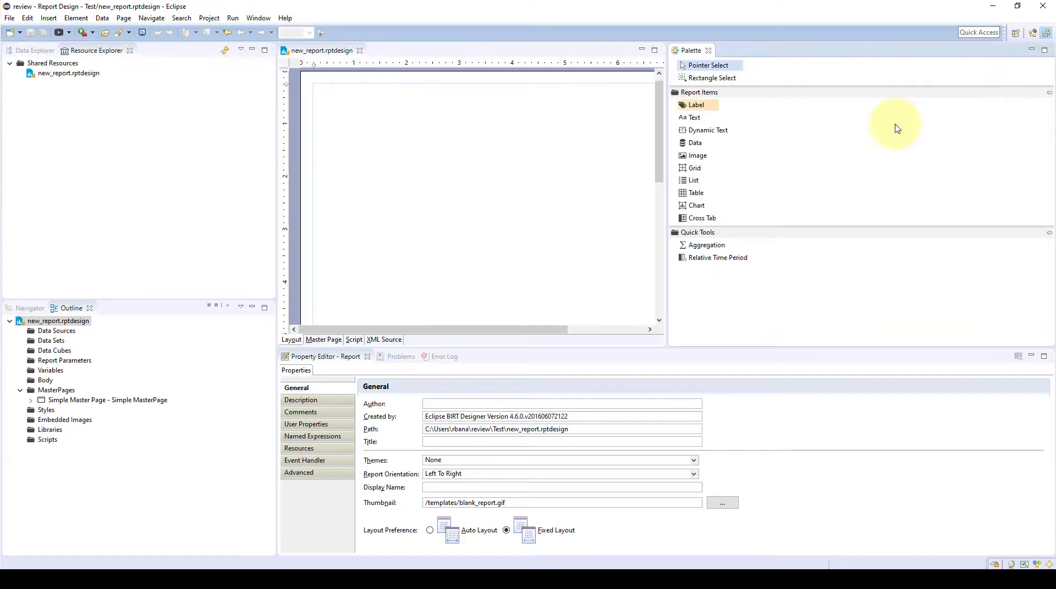
# - Narrow the left panels and Palette, and place Outline beside Resource Explorer at top-left
pyautogui.moveTo(276, 220); pyautogui.dragTo(231, 226)
pyautogui.moveTo(645, 210); pyautogui.dragTo(921, 172)
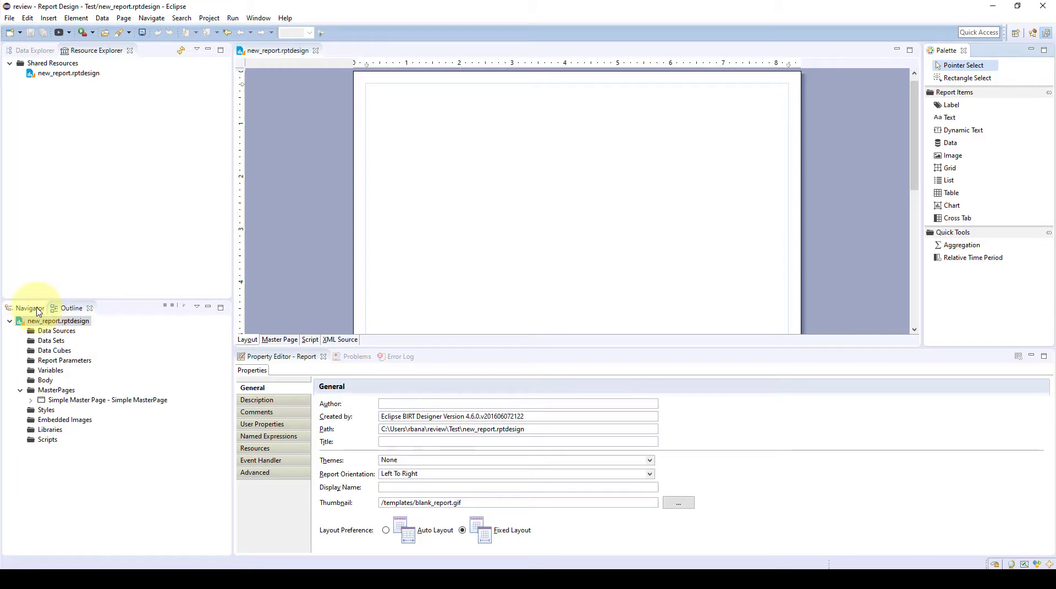
pyautogui.click(72, 311)
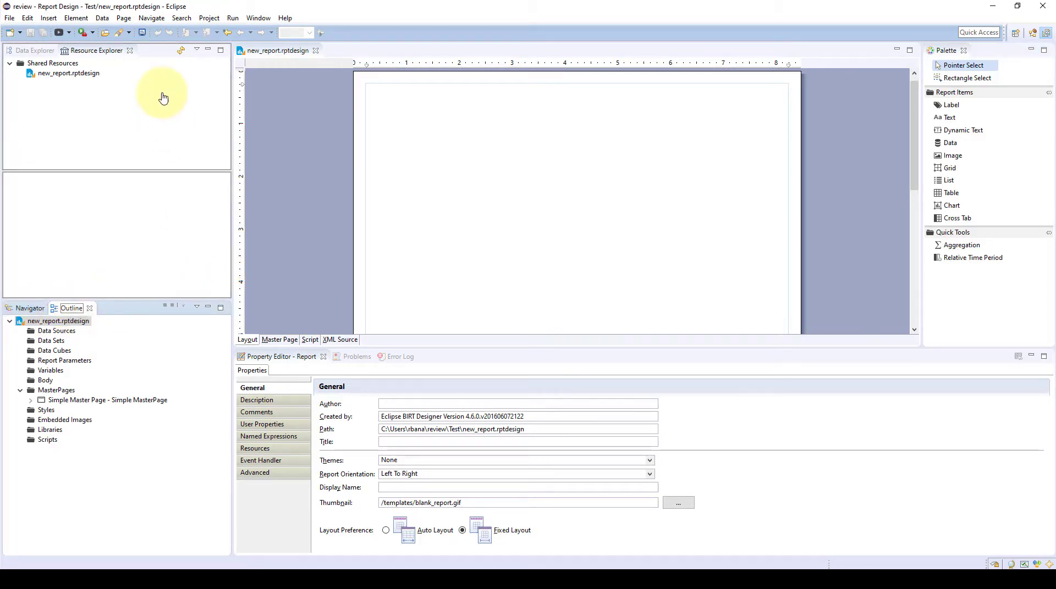
pyautogui.moveTo(173, 190); pyautogui.dragTo(176, 193)
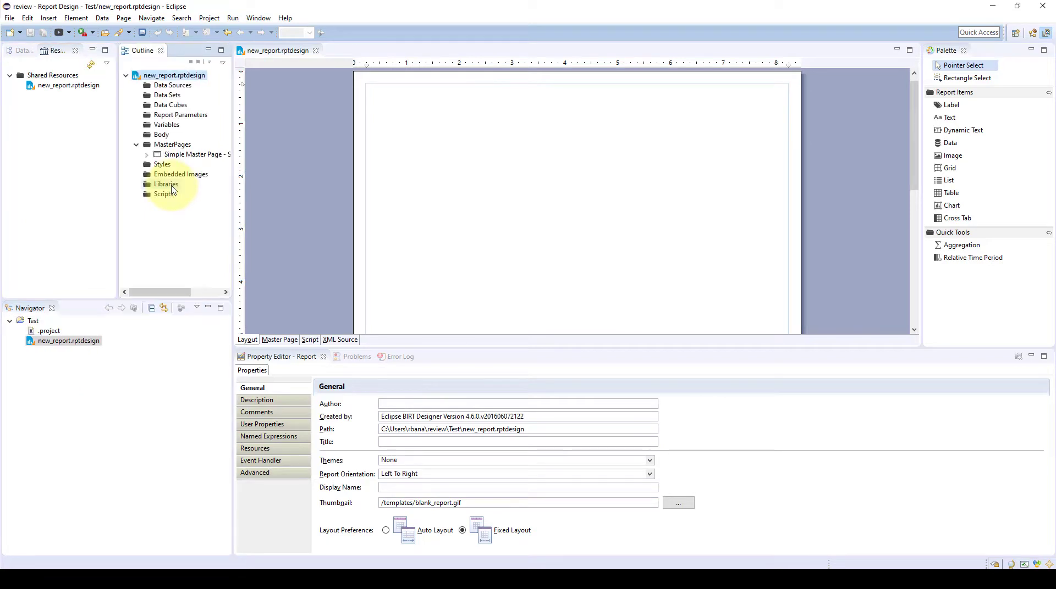
# - Save the layout as perspective 'Report Design2' by appending 2 to the suggested name
pyautogui.click(253, 20)
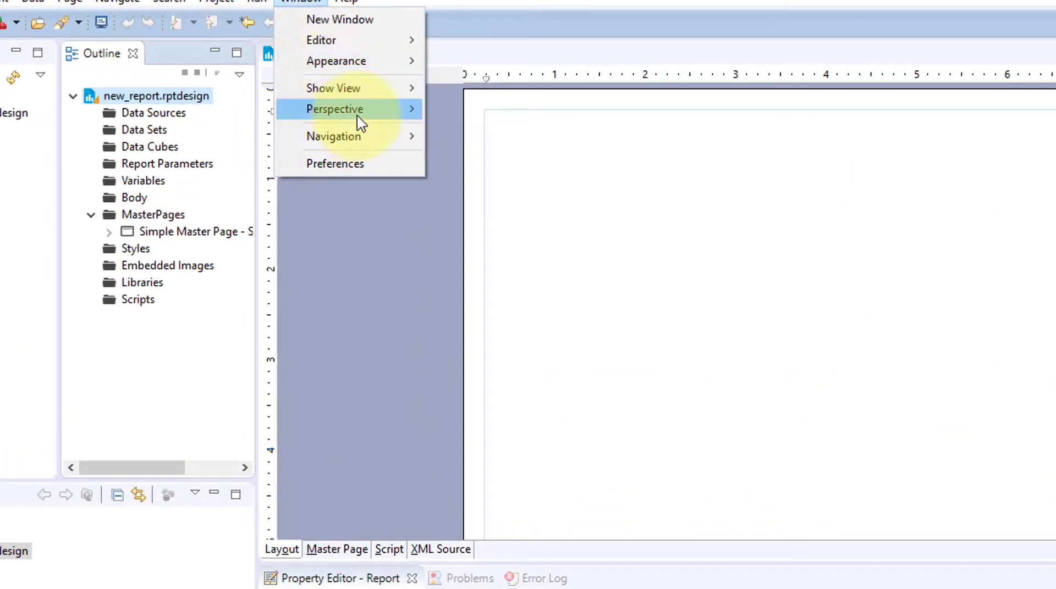
pyautogui.moveTo(360, 122)
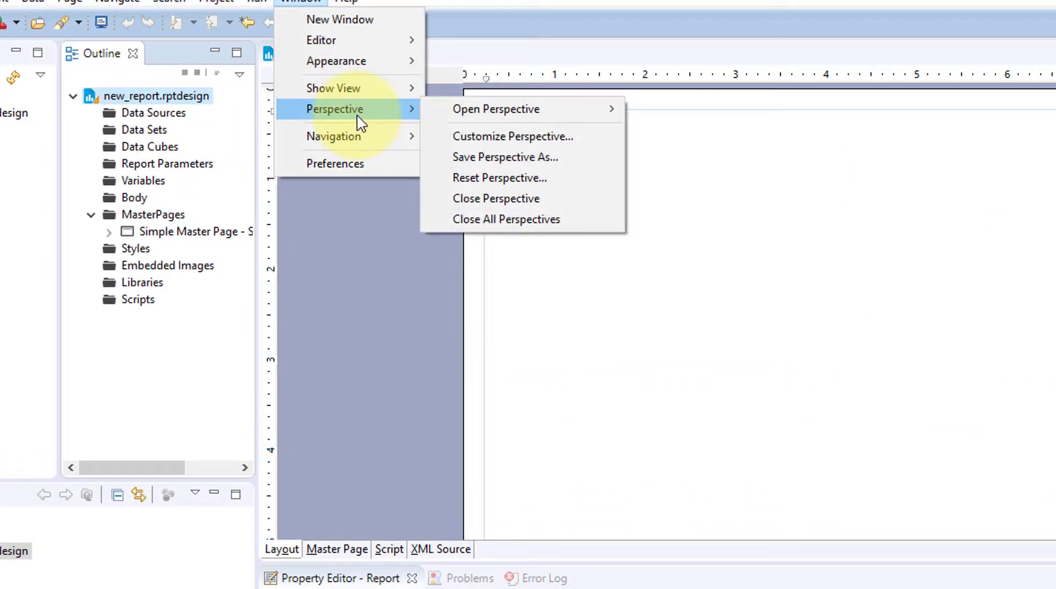
pyautogui.click(542, 158)
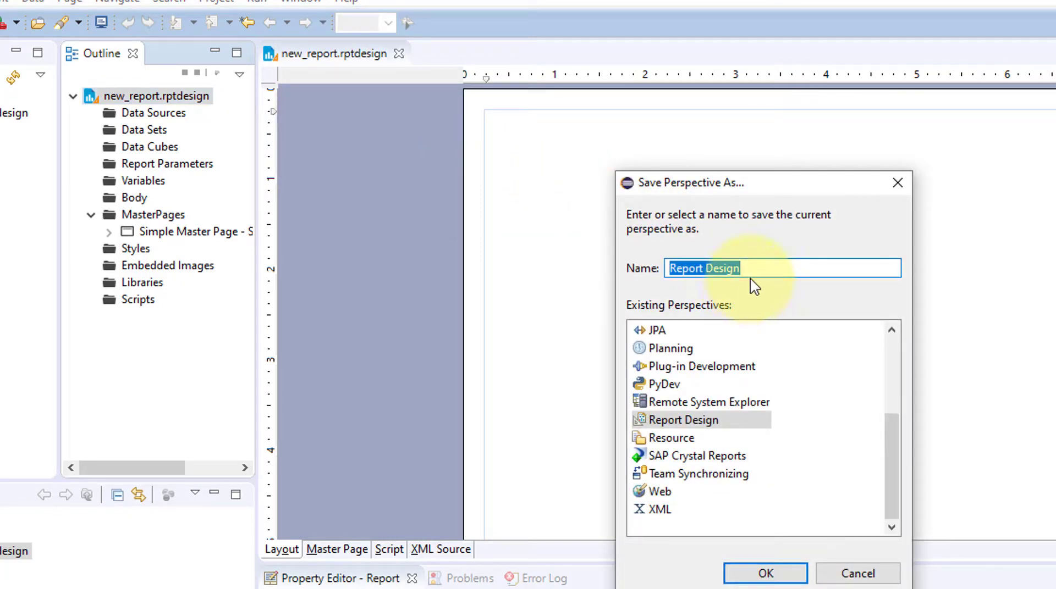
pyautogui.click(757, 264)
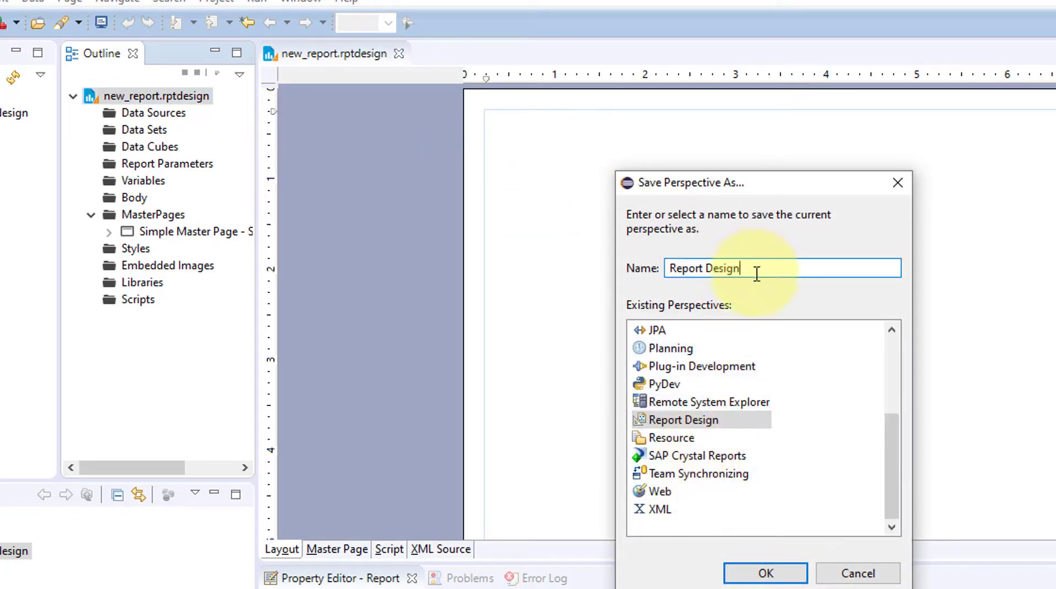
pyautogui.write('2')
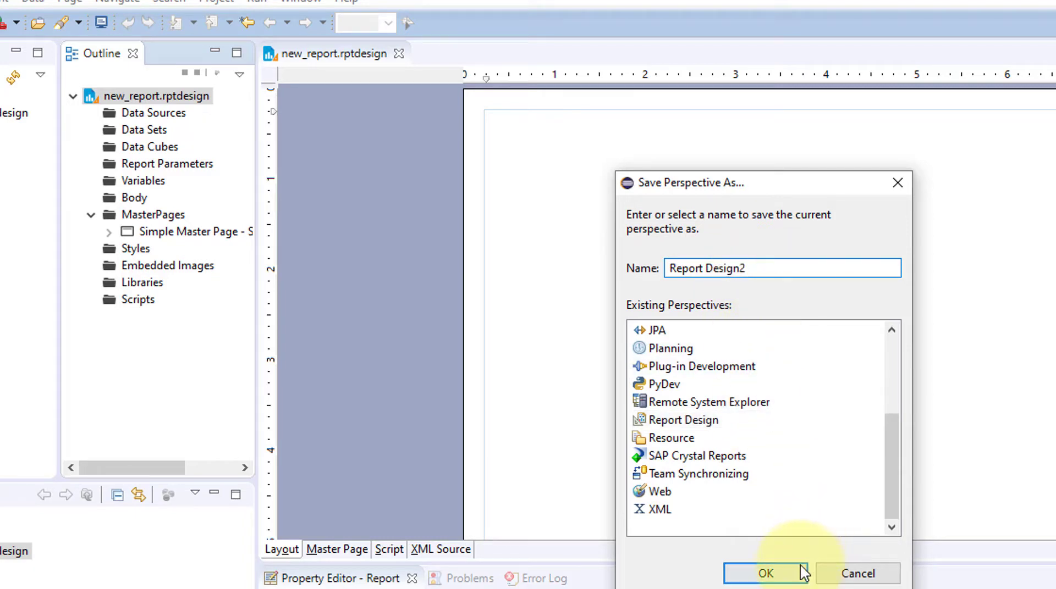
pyautogui.click(800, 574)
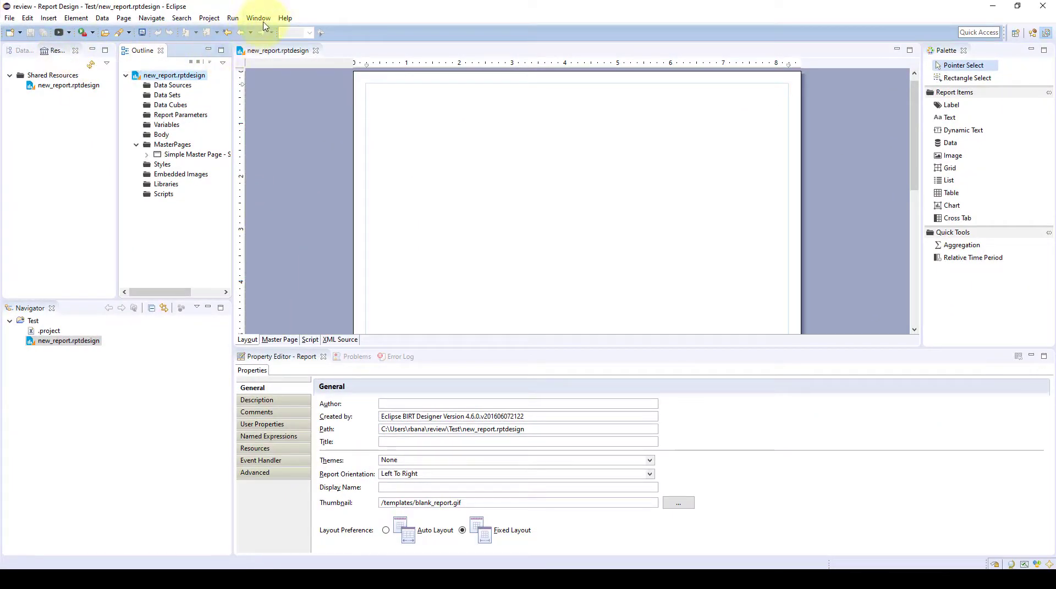
# - Reset Report Design2 to its defaults, confirming with Yes, then head to Open Perspective
pyautogui.click(268, 20)
pyautogui.moveTo(282, 73)
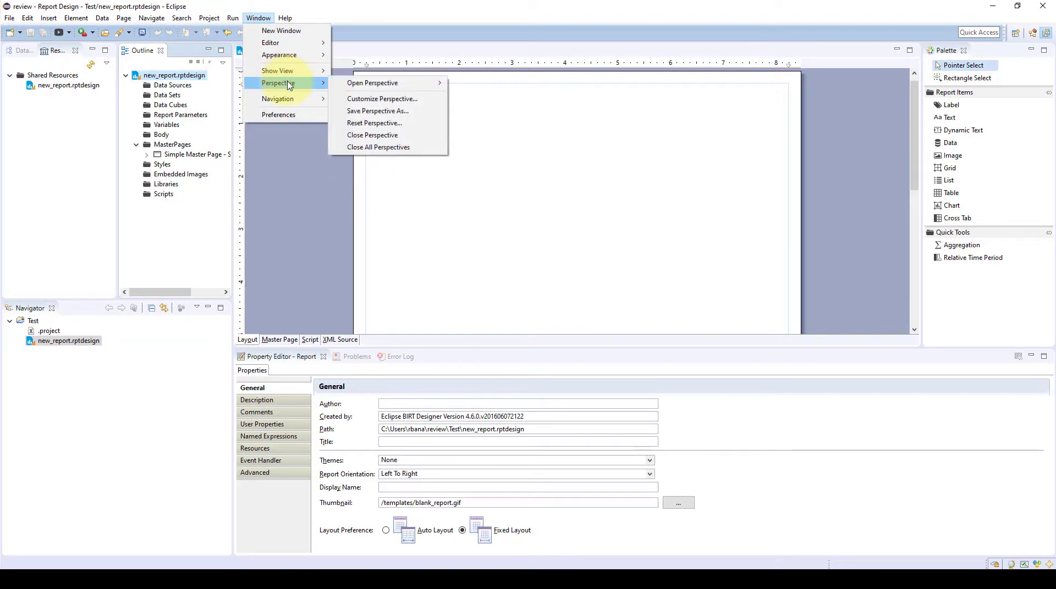
pyautogui.click(359, 123)
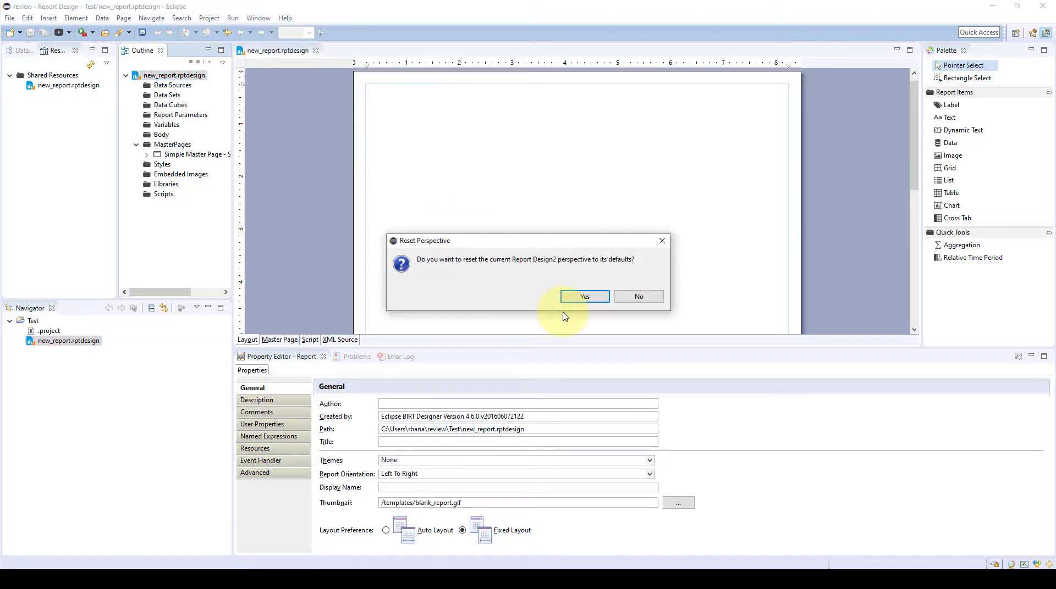
pyautogui.click(584, 297)
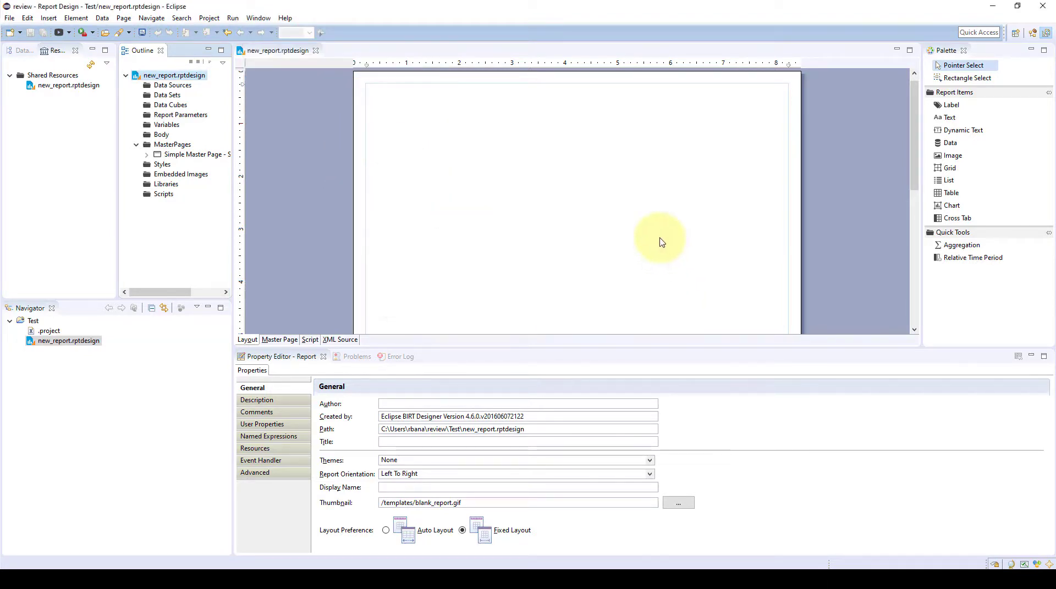
pyautogui.click(258, 18)
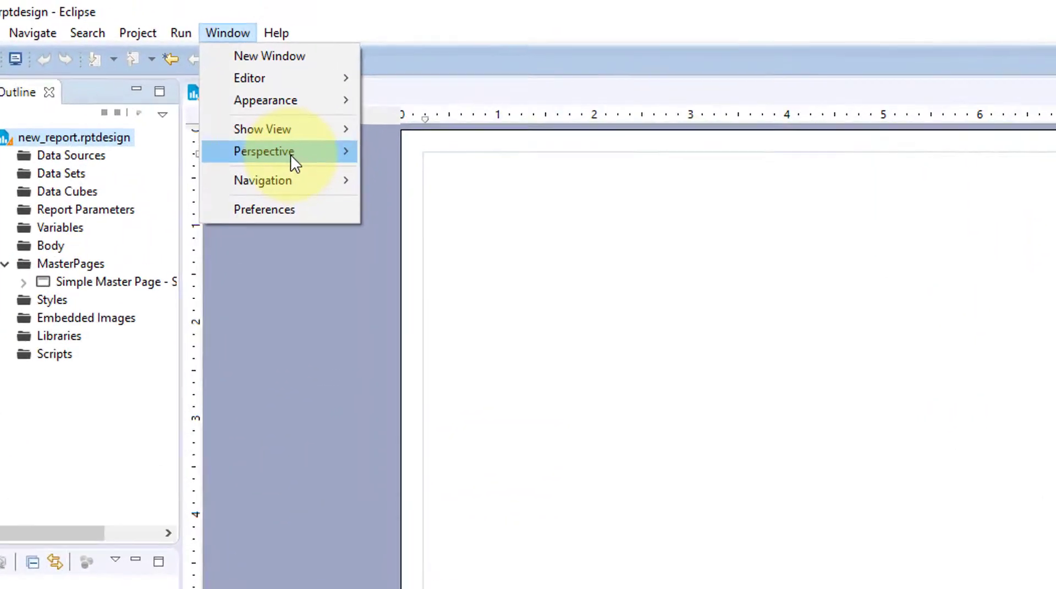
pyautogui.moveTo(280, 100)
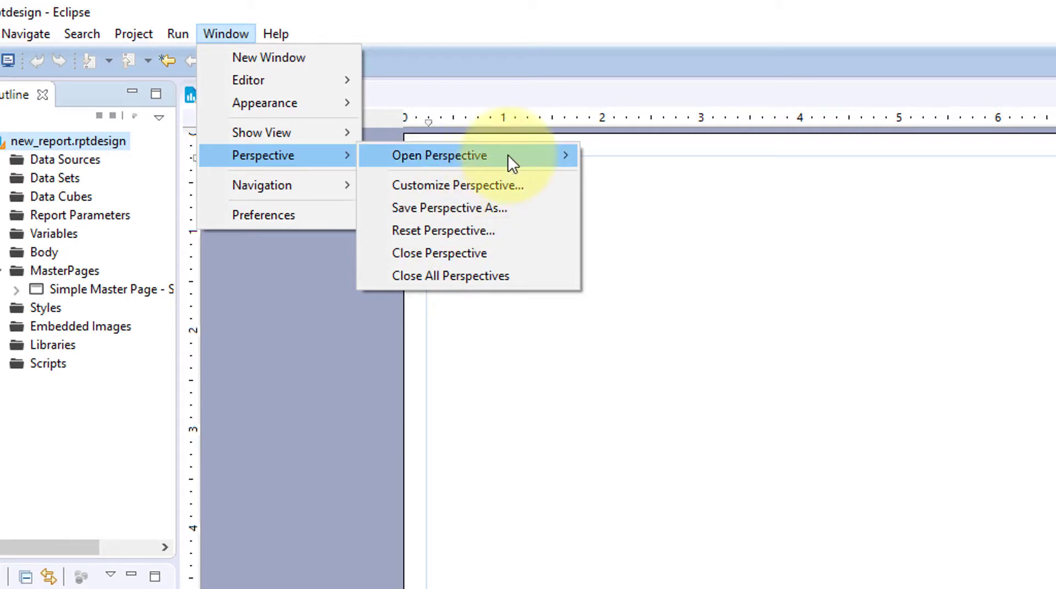
# - Switch to Report Design, moving Resource Explorer right and Data Explorer above the editor
pyautogui.moveTo(534, 156)
pyautogui.click(616, 162)
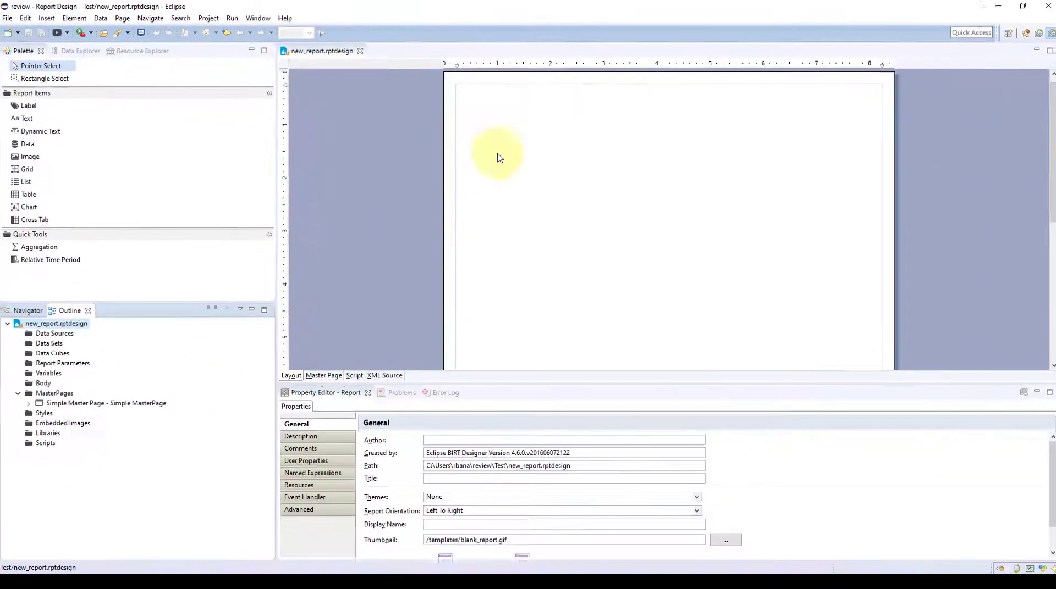
pyautogui.moveTo(132, 51); pyautogui.dragTo(994, 75)
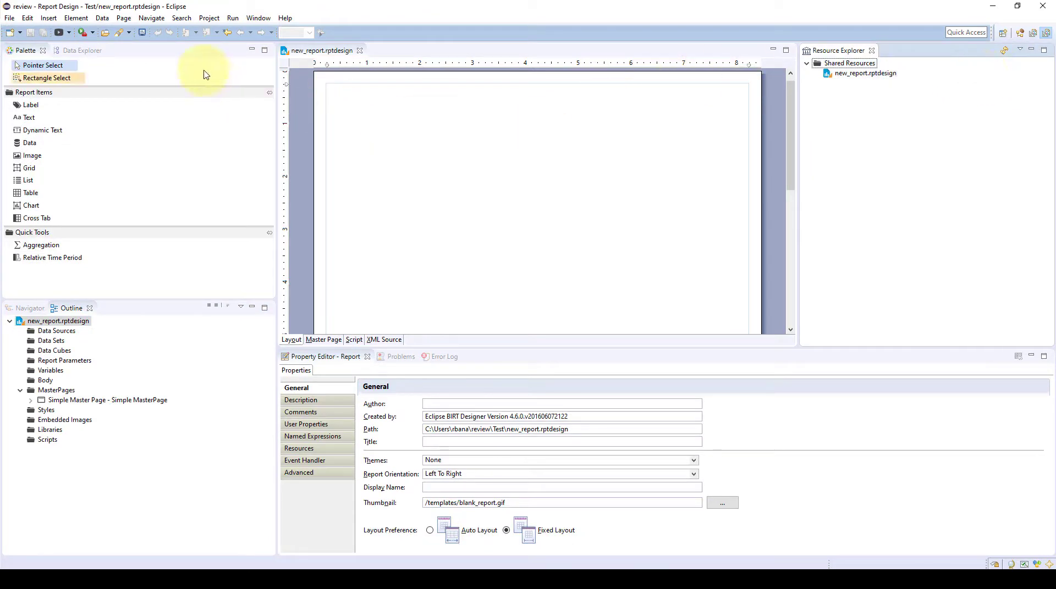
pyautogui.moveTo(72, 57); pyautogui.dragTo(660, 86)
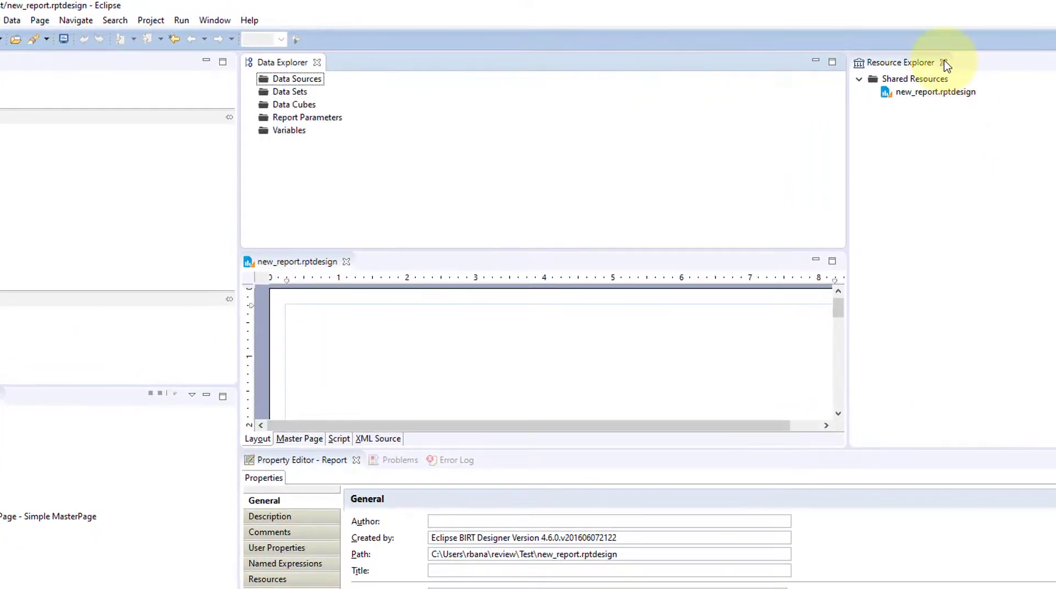
# - Close the Resource Explorer and reopen it through Window > Show View
pyautogui.click(944, 63)
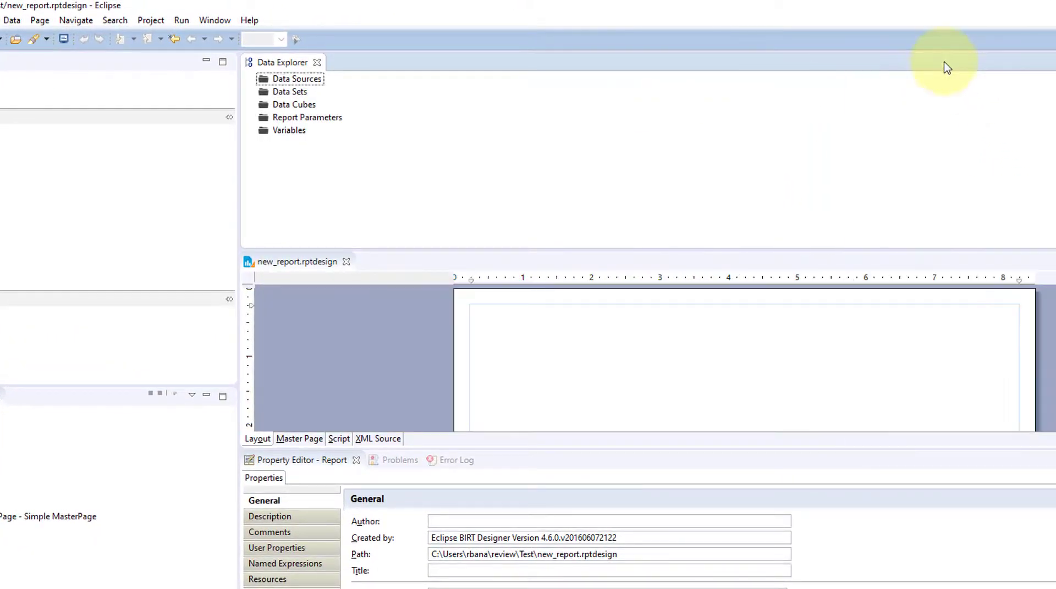
pyautogui.click(223, 21)
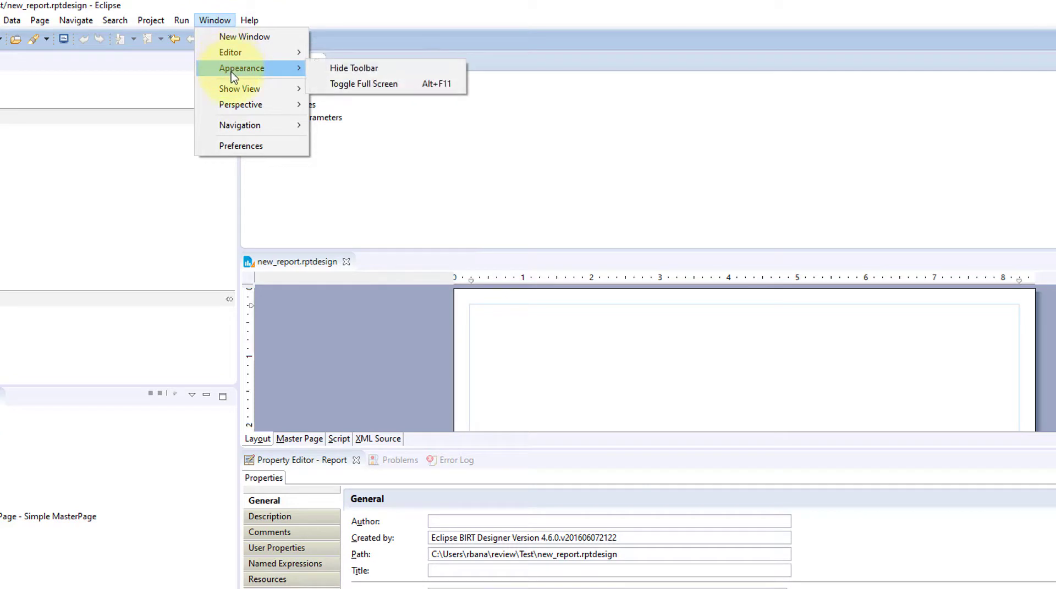
pyautogui.moveTo(238, 90)
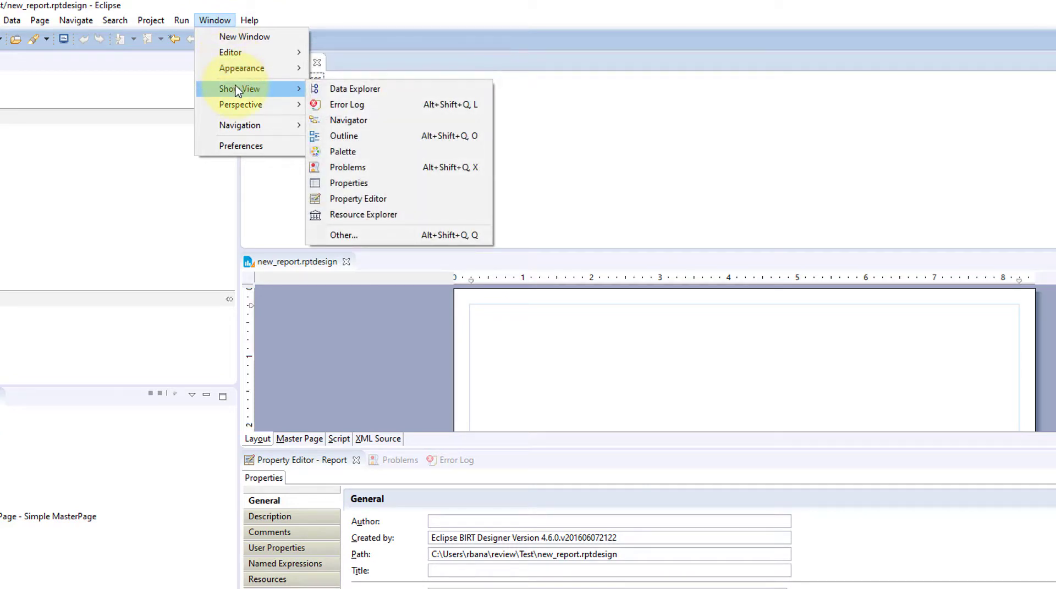
pyautogui.click(349, 216)
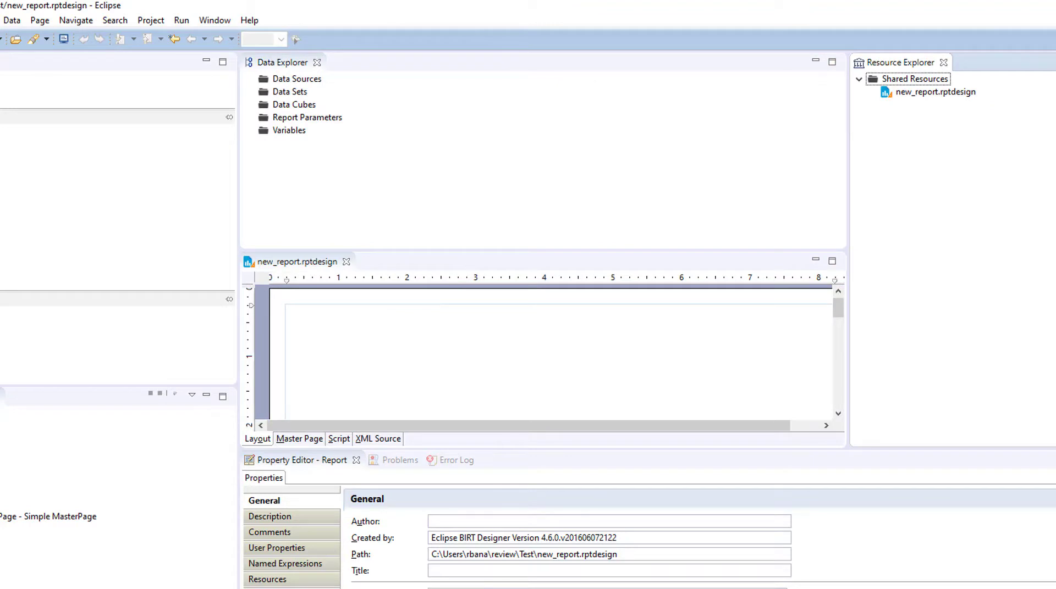
# - Open the saved Report Design2 perspective from the Other… perspectives list
pyautogui.click(213, 21)
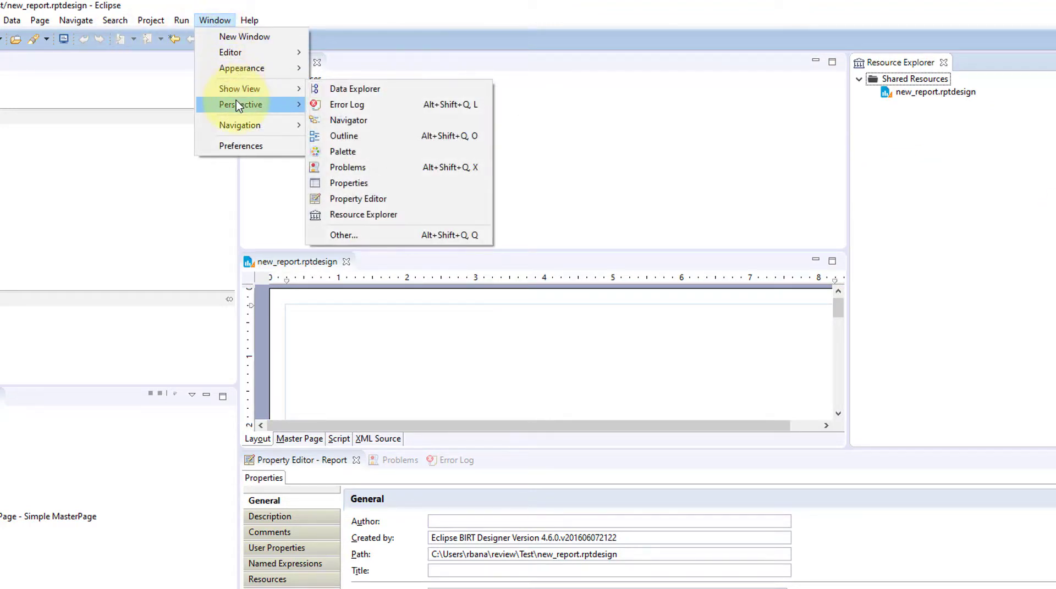
pyautogui.moveTo(238, 105)
pyautogui.moveTo(401, 105)
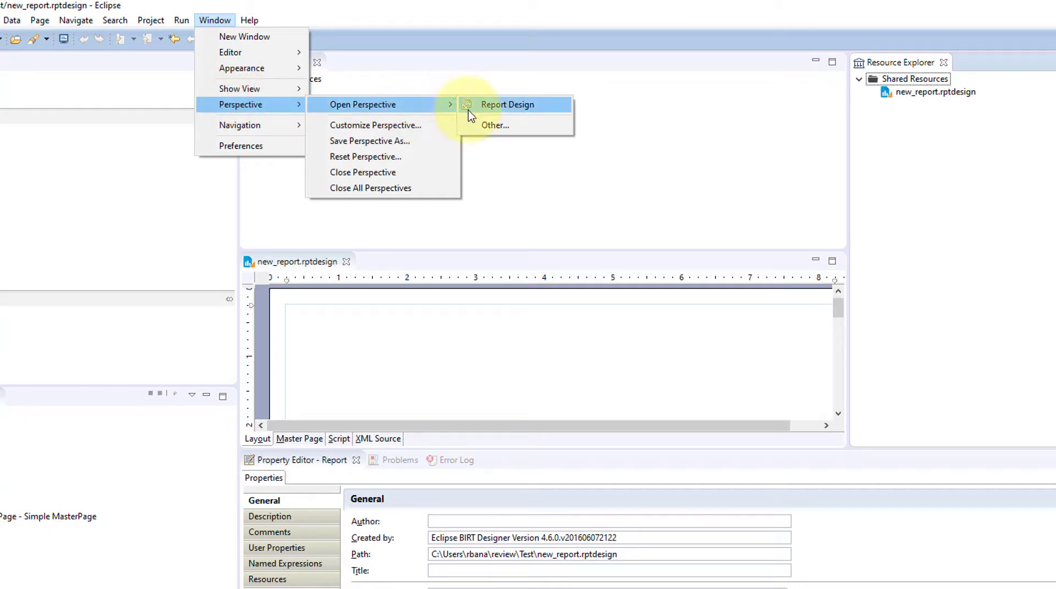
pyautogui.click(503, 126)
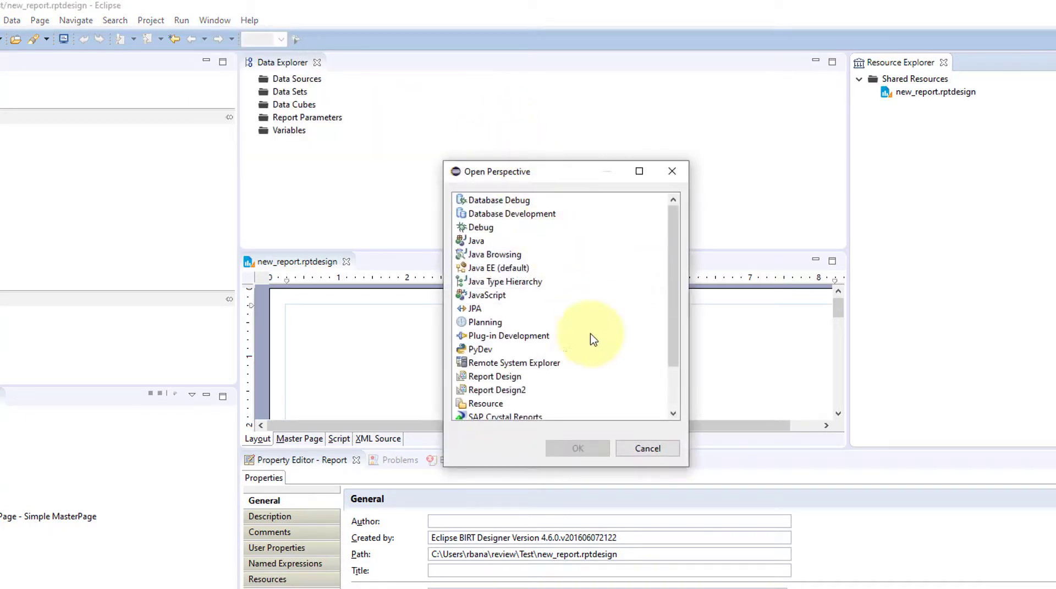
pyautogui.click(514, 391)
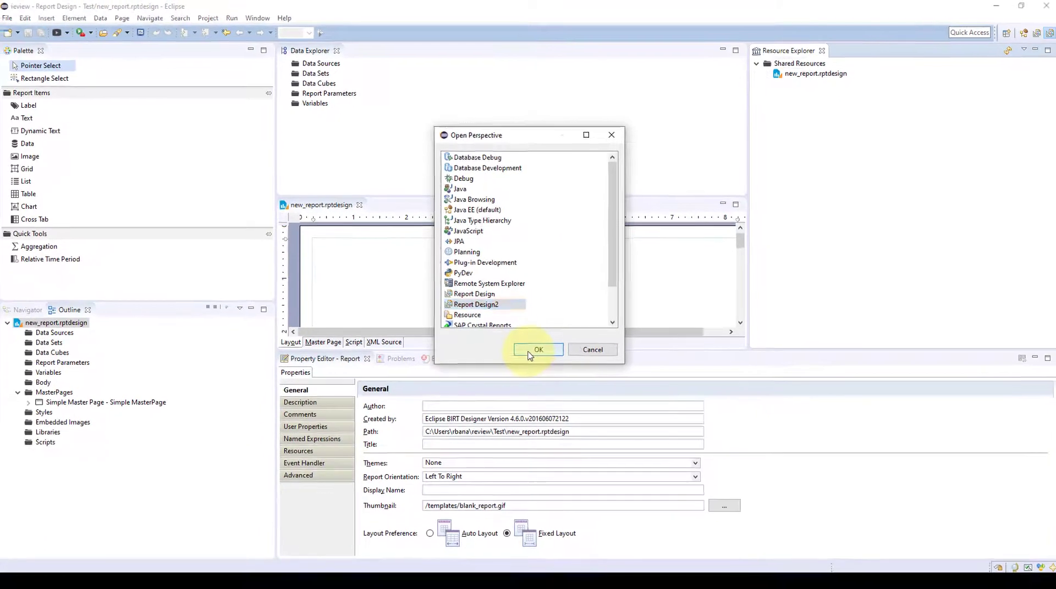
pyautogui.click(537, 350)
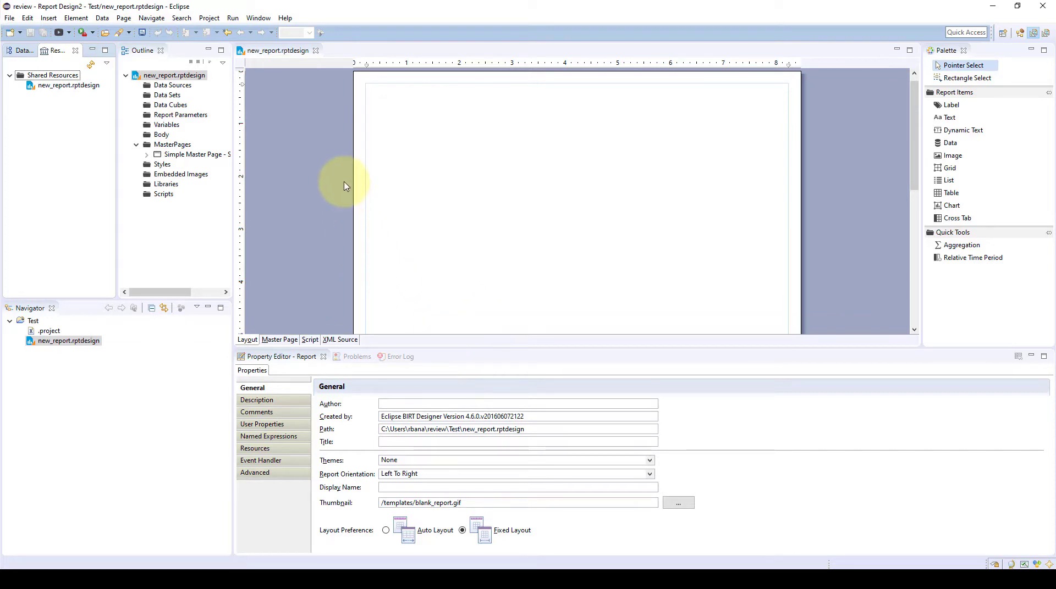
pyautogui.click(258, 20)
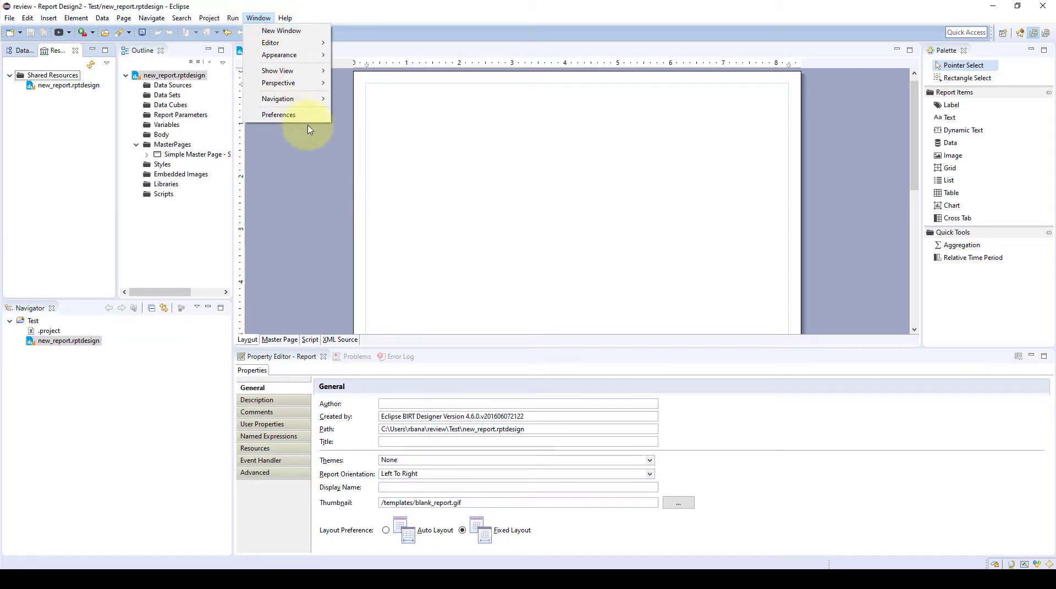
pyautogui.click(275, 178)
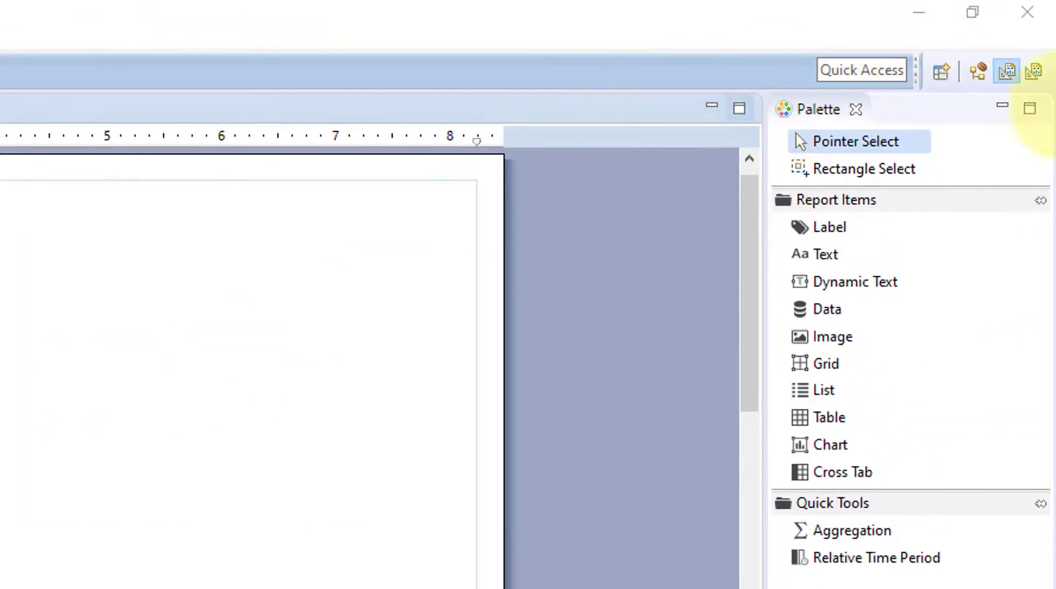
pyautogui.click(1033, 72)
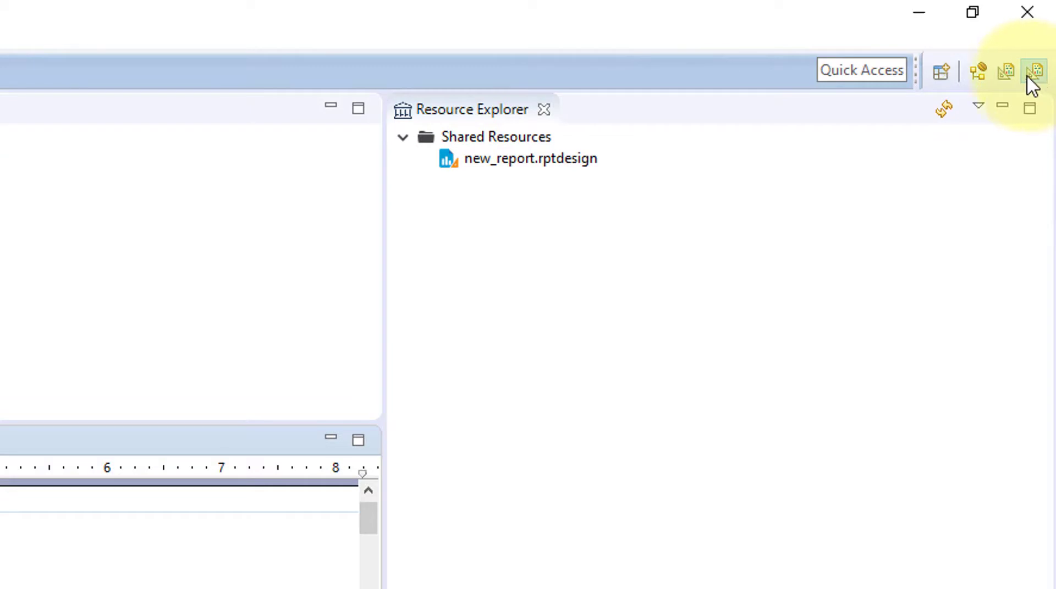
pyautogui.click(1008, 73)
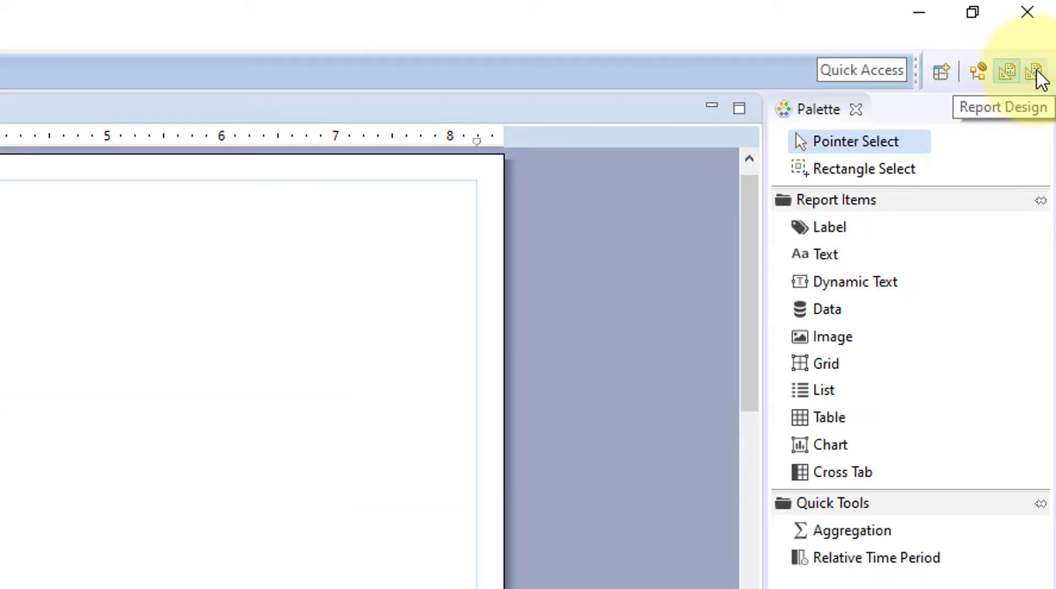
pyautogui.click(1034, 73)
pyautogui.click(1005, 74)
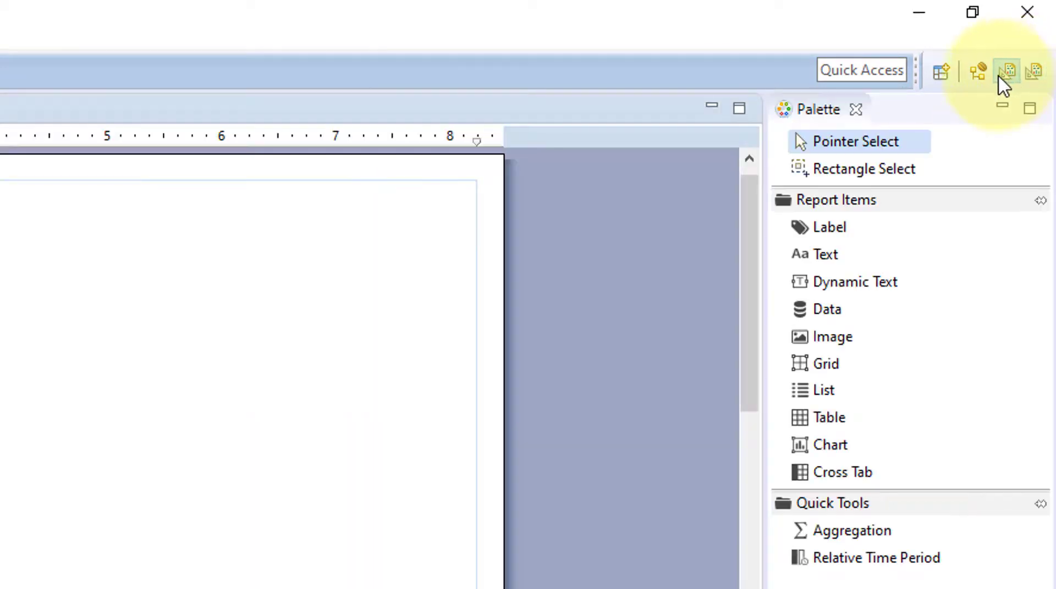
pyautogui.click(1034, 73)
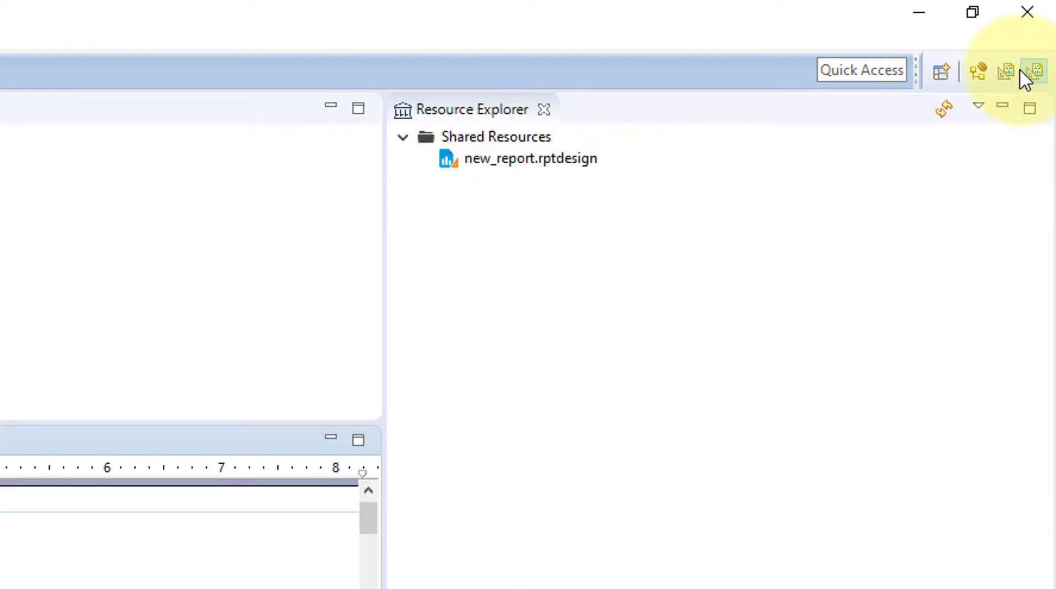
pyautogui.click(1006, 74)
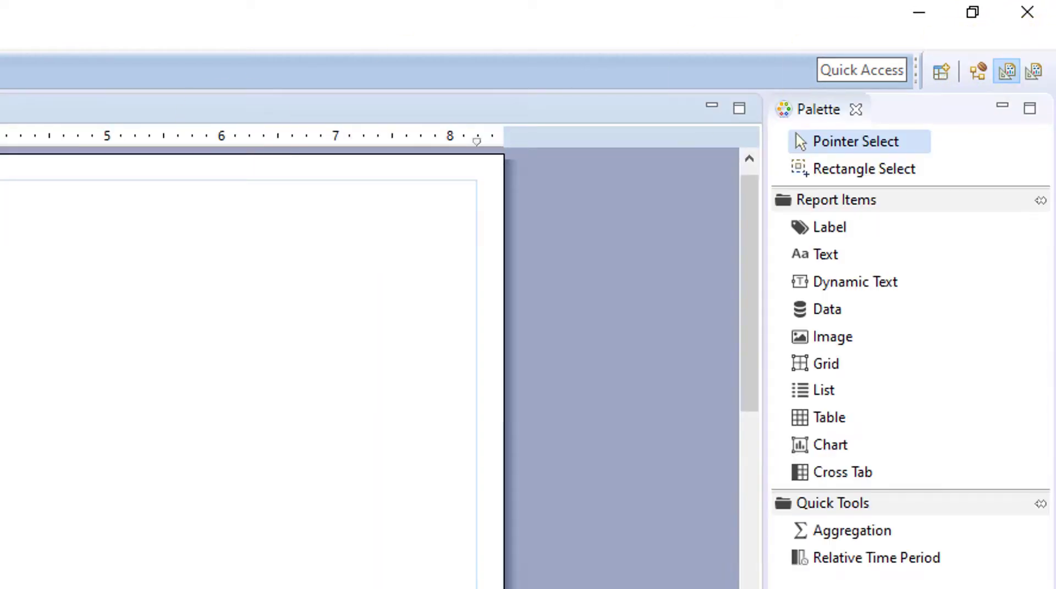